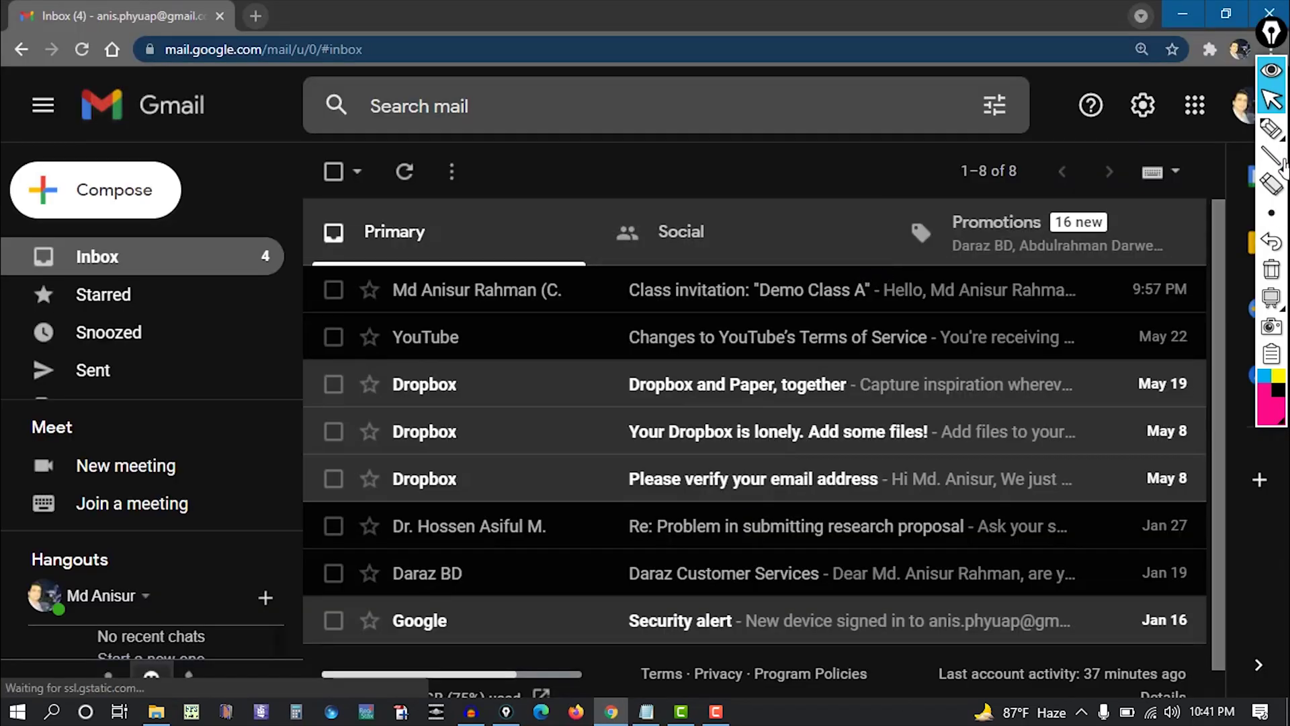
Outline the Demo Class A invitation subject with an annotation rectangle, then clear it.
mouse_move(1272, 156)
click(1222, 159)
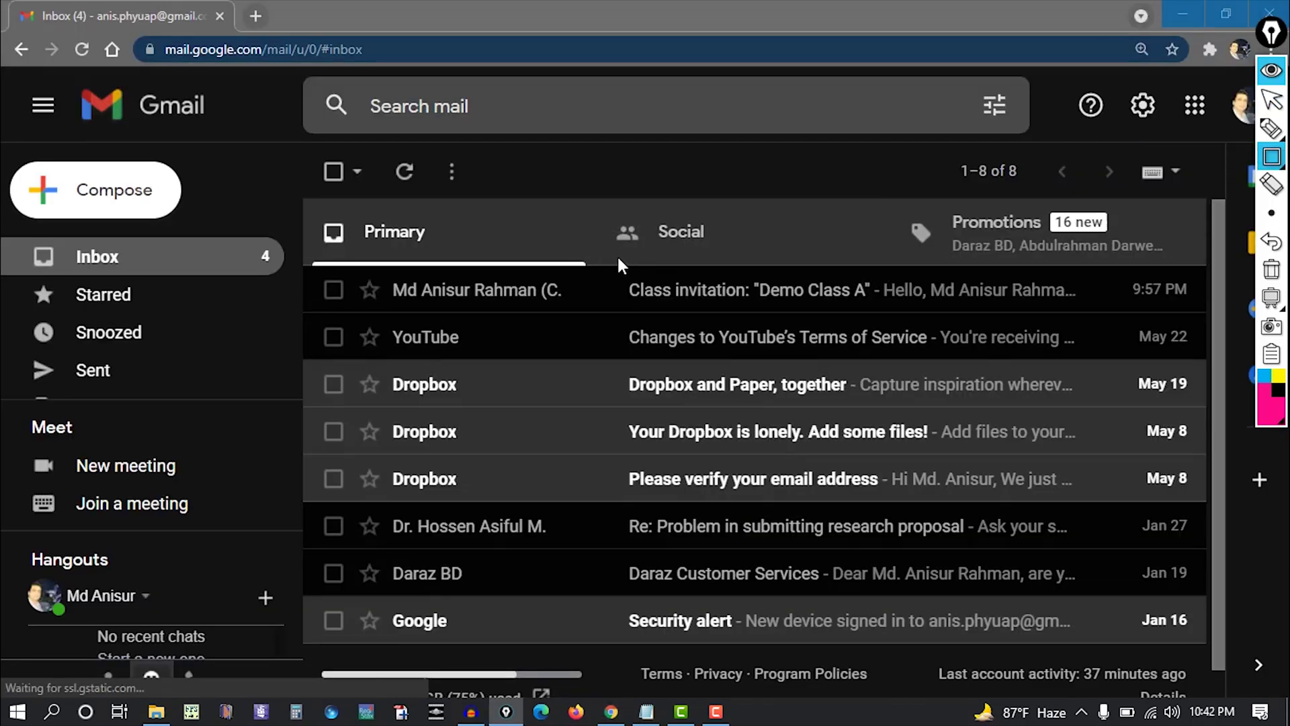
drag(617, 257, 912, 317)
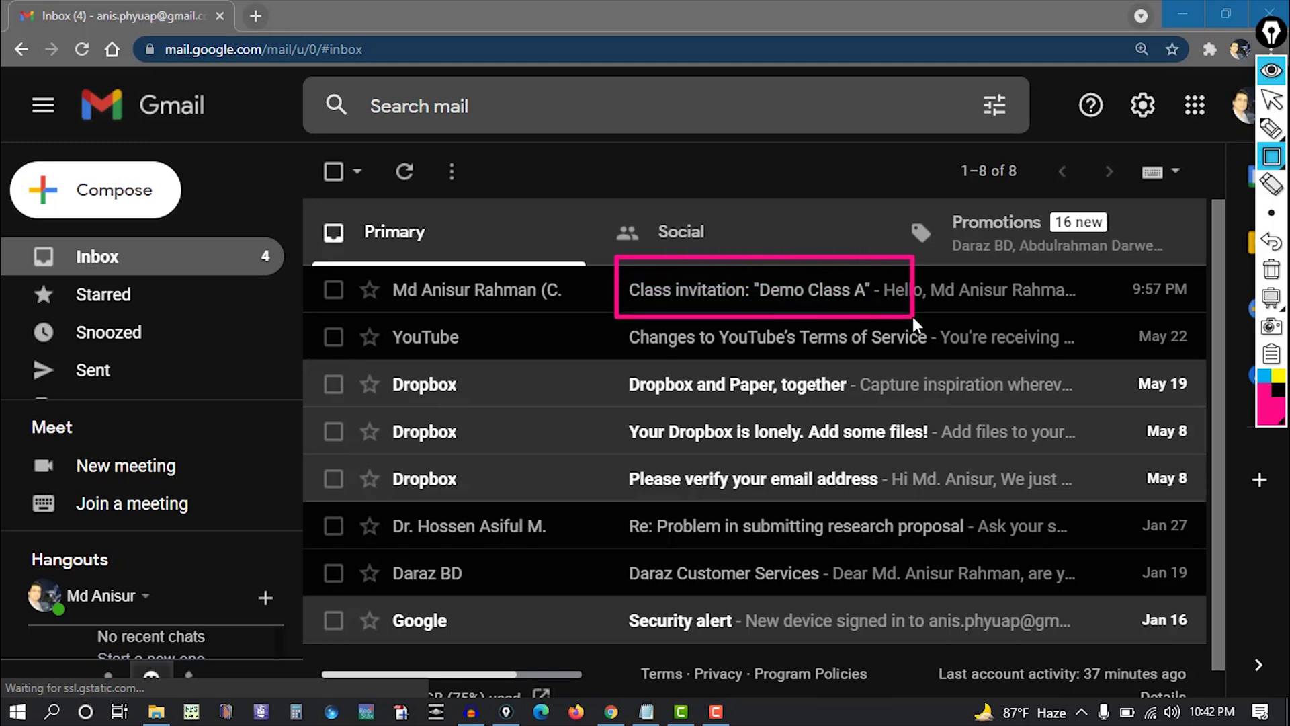
click(1271, 269)
click(1271, 100)
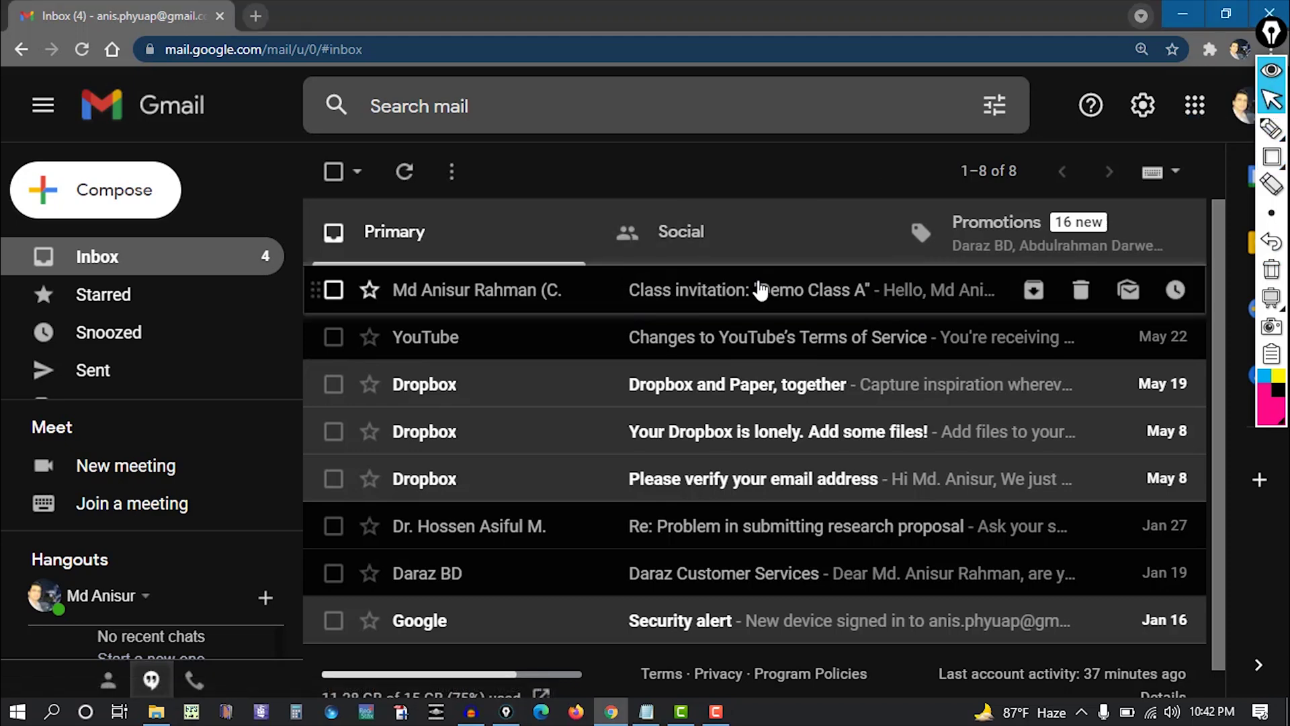
Open the Demo Class A invitation email and accept the invite with Join.
click(758, 288)
scroll(901, 392, down, 4)
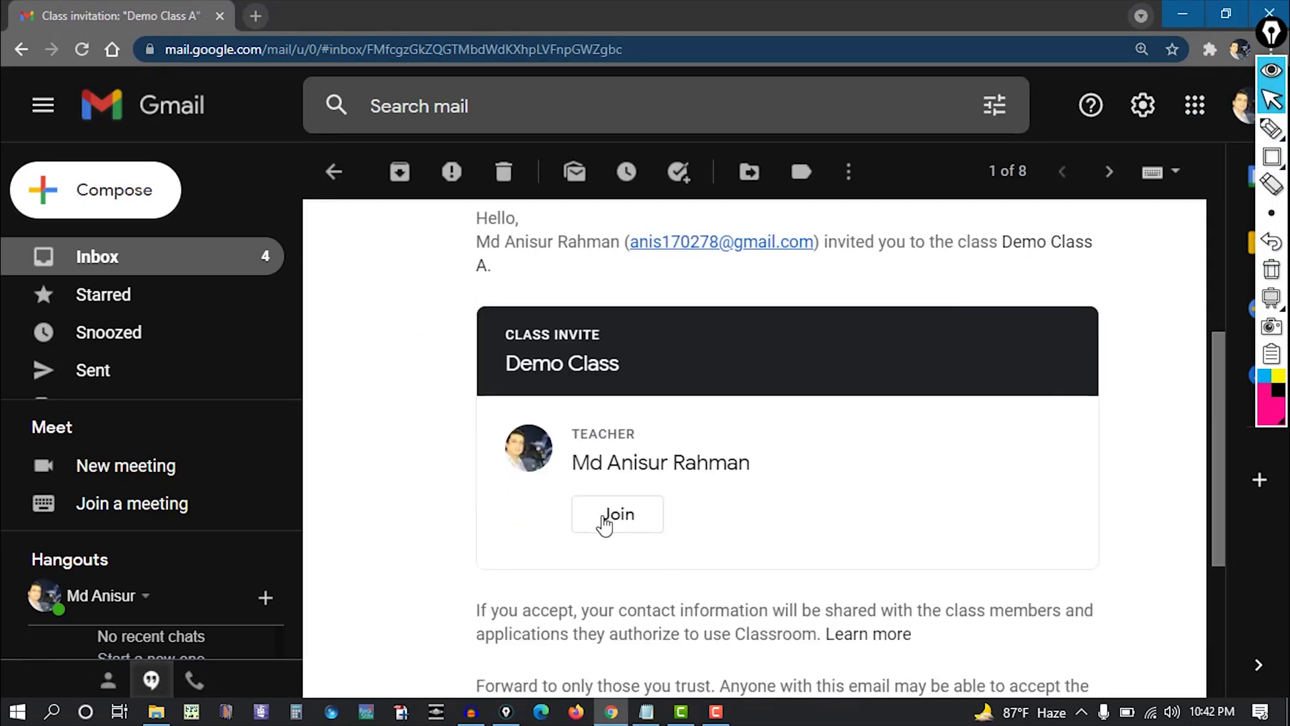
click(606, 519)
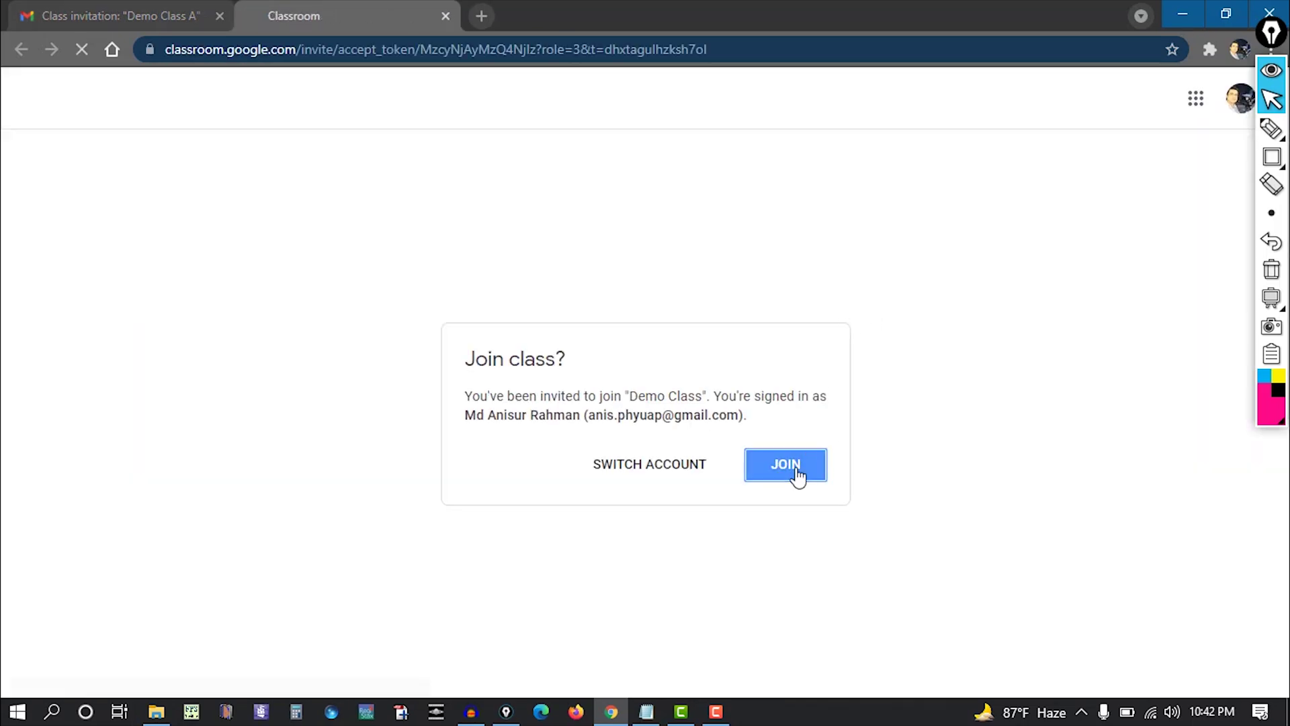
Confirm joining Demo Class, dismiss the create-posts tip, and open the Demo Quiz assignment.
click(795, 469)
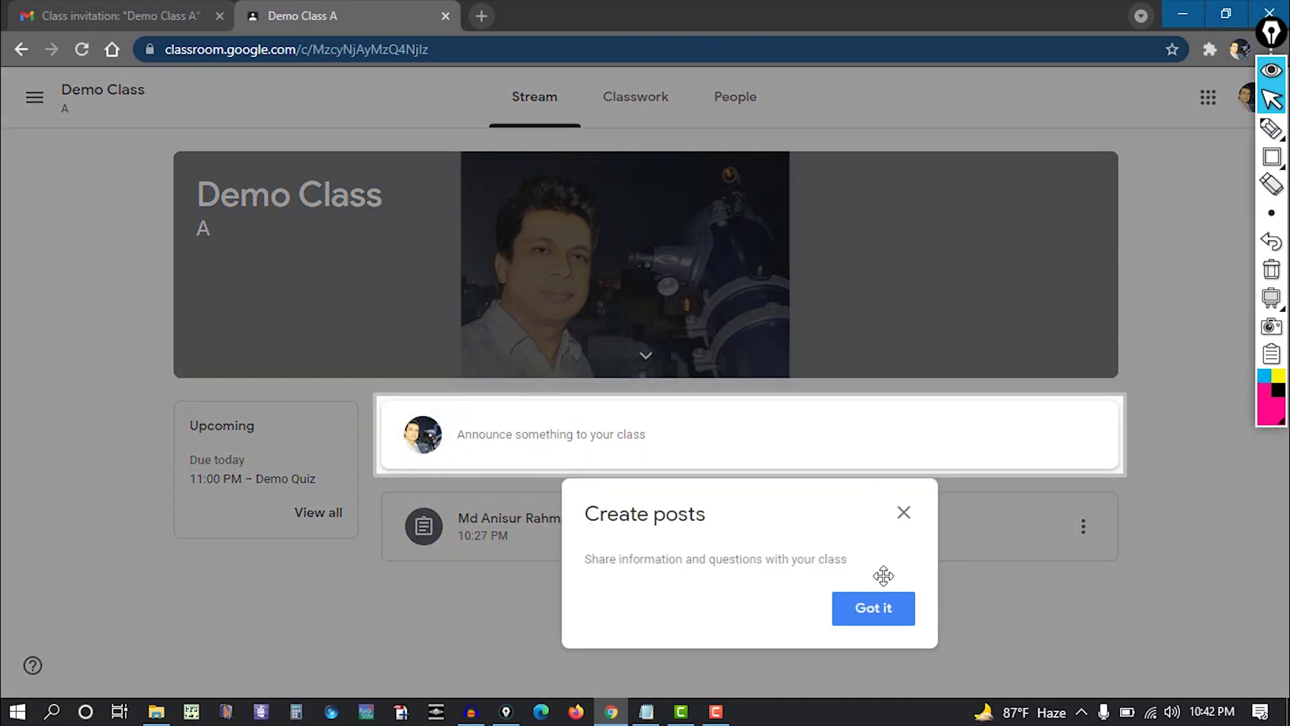
click(905, 517)
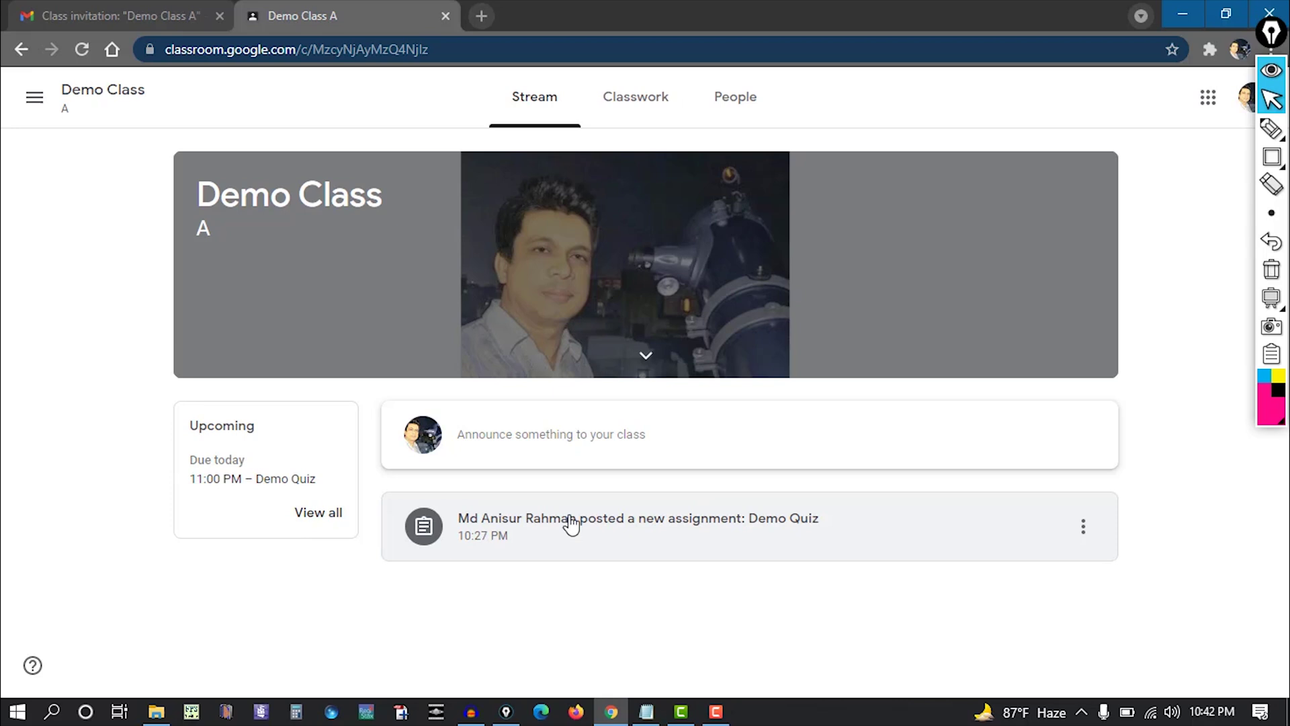
click(571, 524)
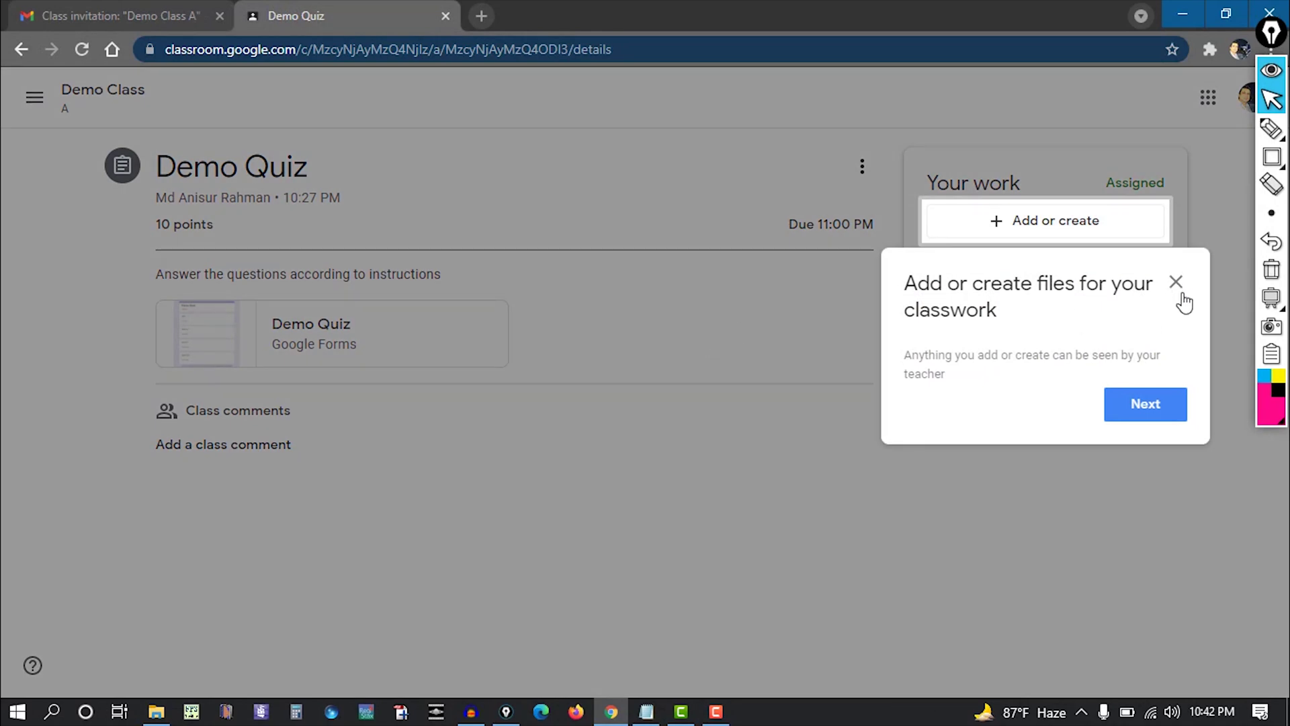
Dismiss the files tip and highlight the 11:00 PM deadline against the current 10:43 PM.
click(1177, 283)
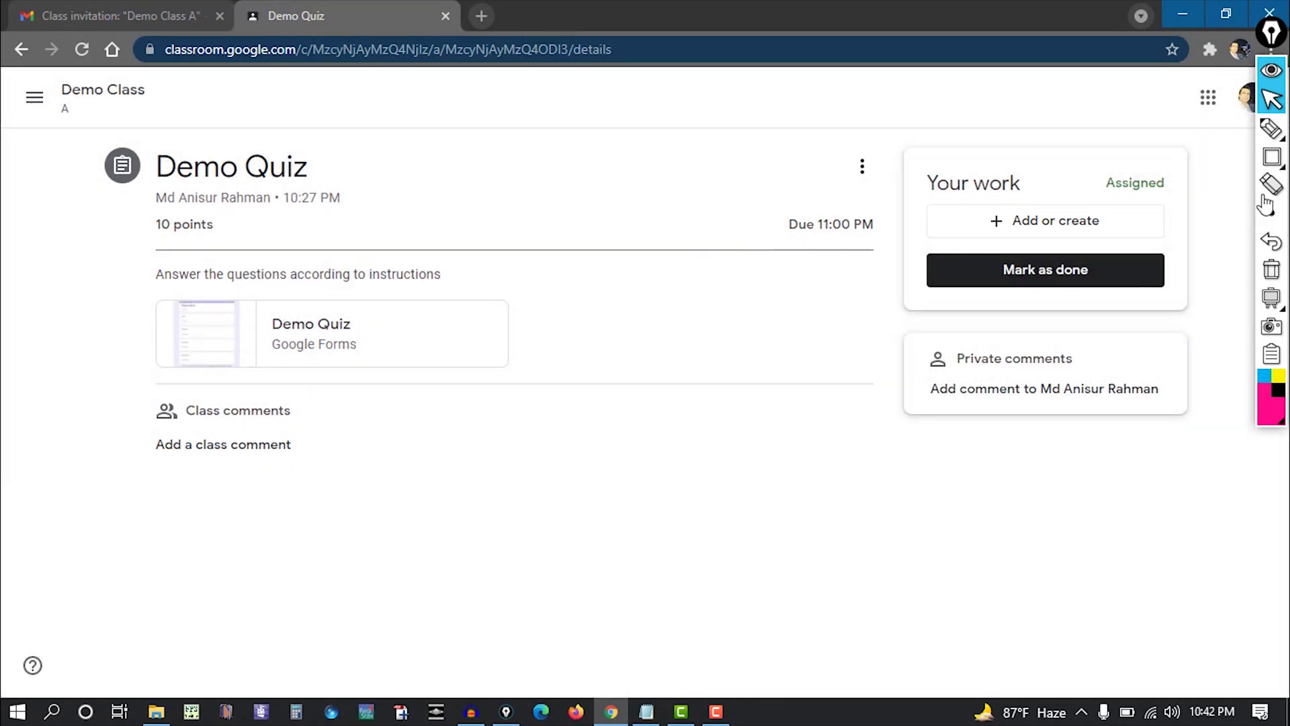
click(1270, 161)
drag(768, 196, 886, 249)
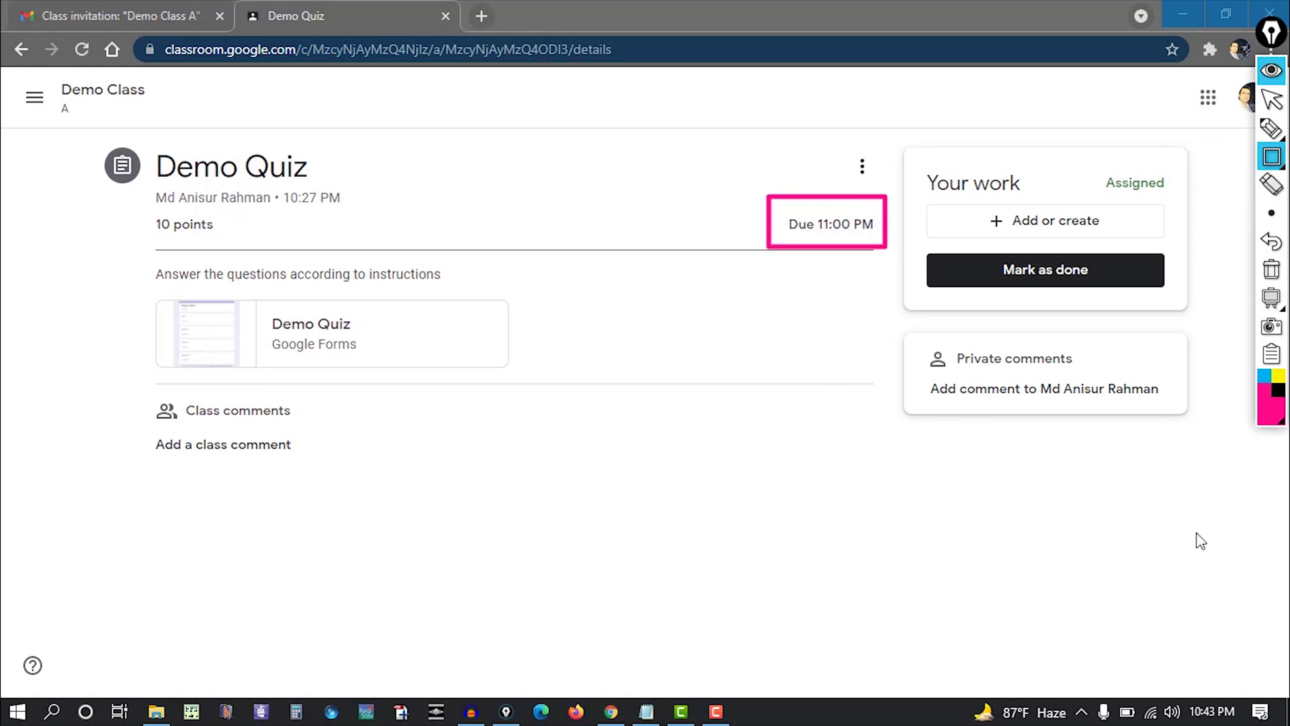
drag(1171, 674, 1244, 724)
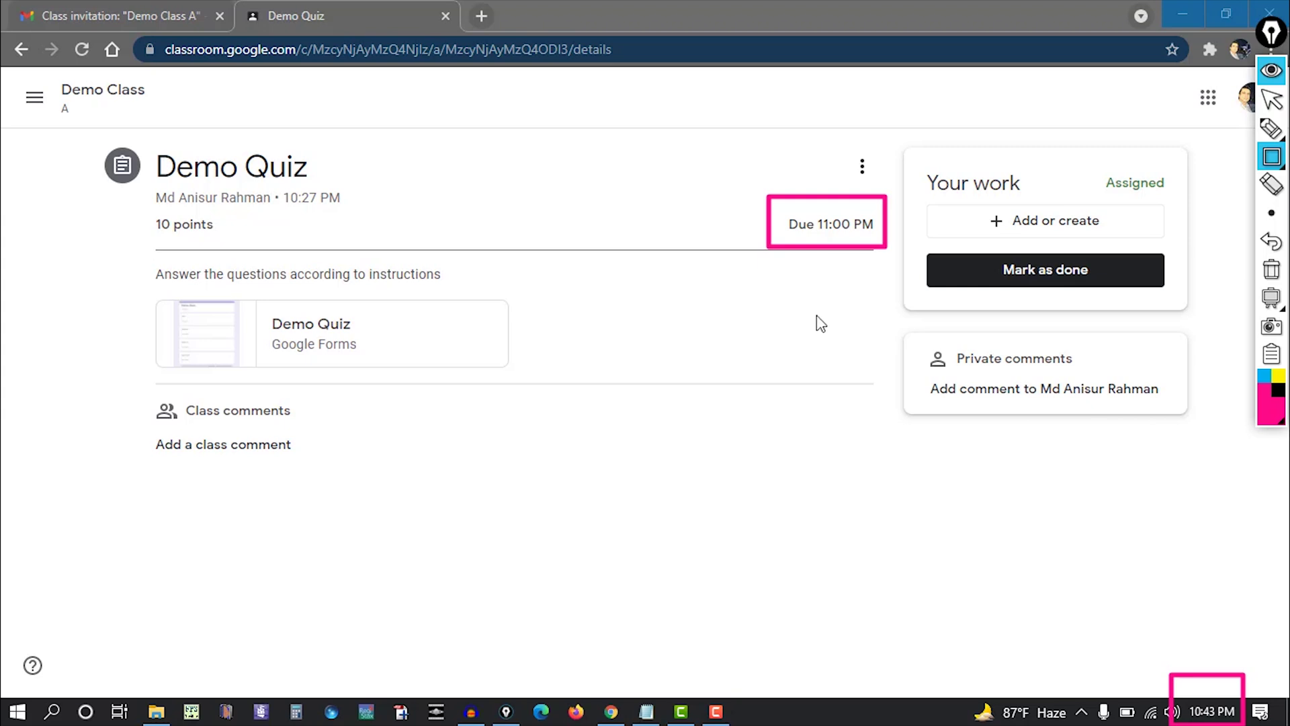
click(1272, 268)
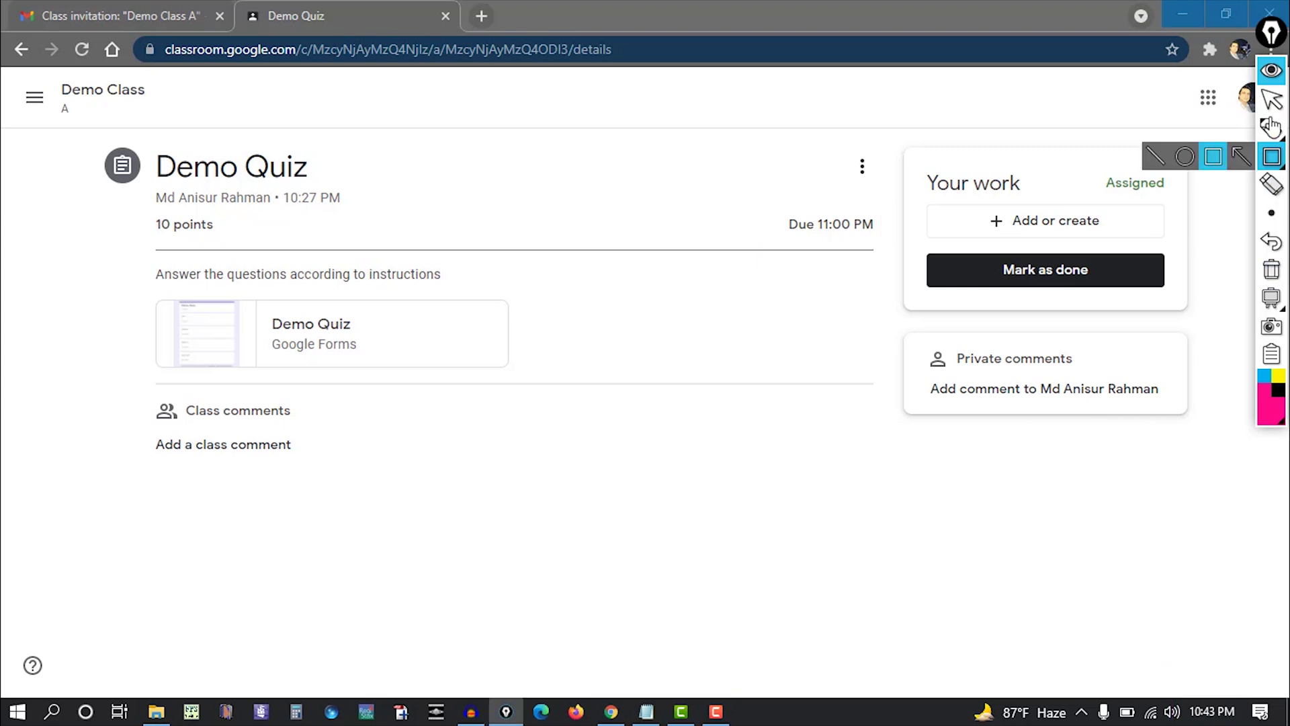
click(1271, 99)
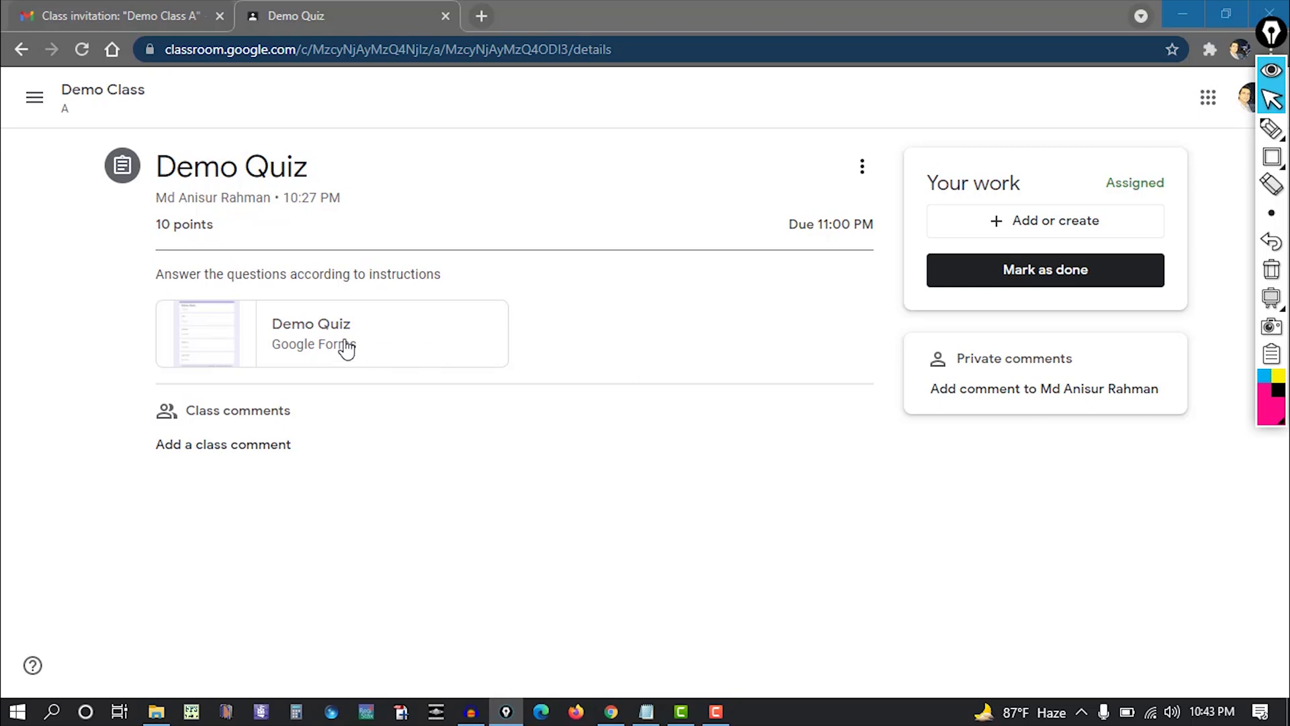
Open the Demo Quiz Google Form and enter the student's email address.
click(285, 332)
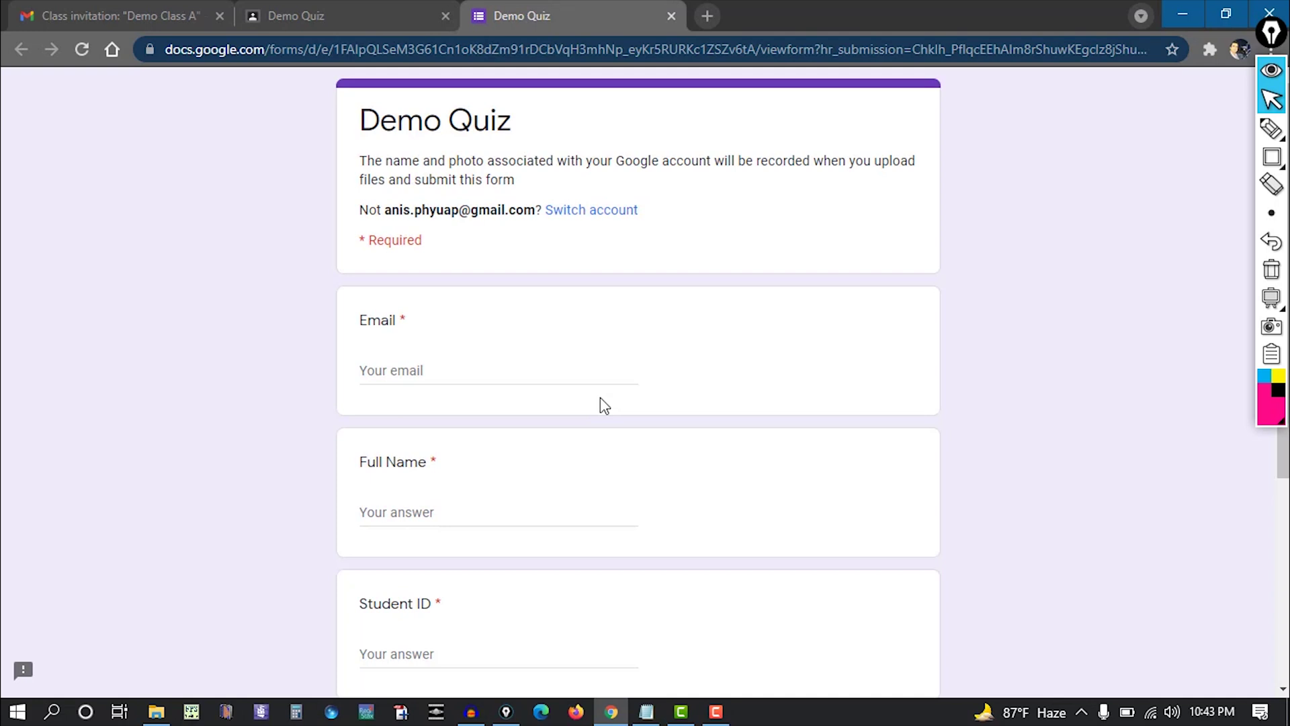
click(435, 371)
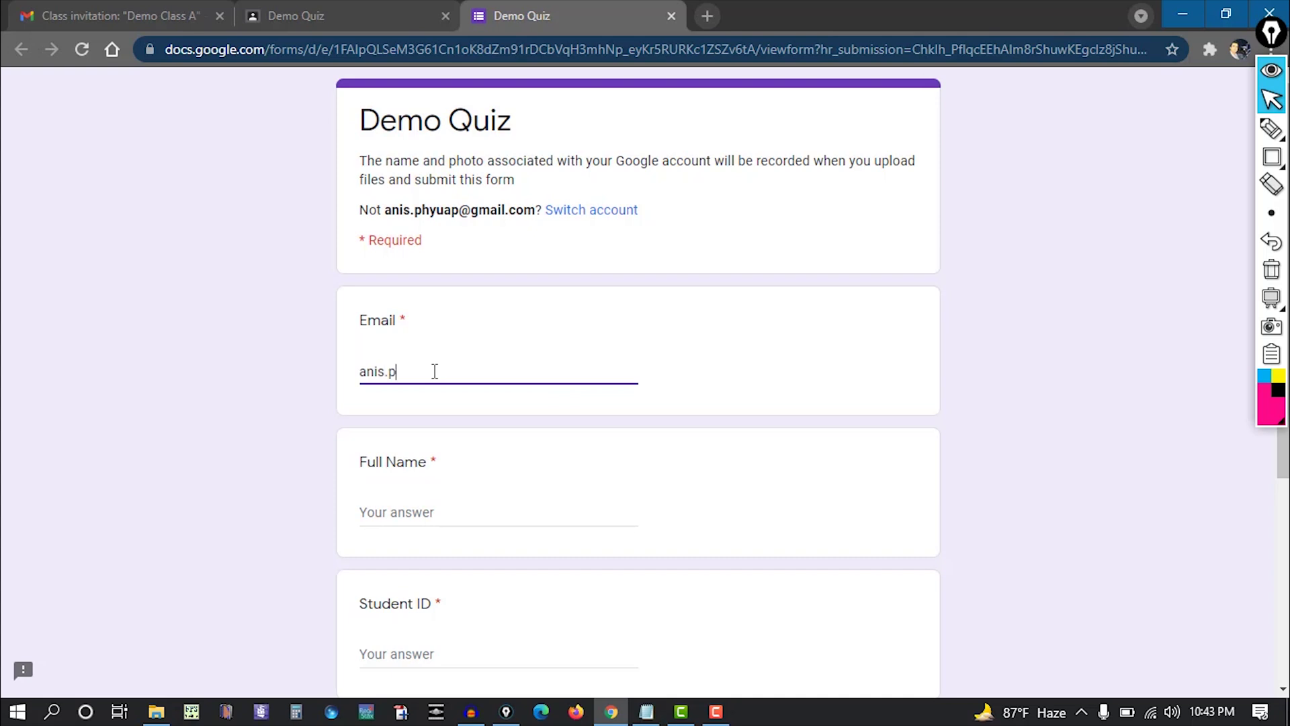
Enter the student's full name in the Full Name field.
click(493, 514)
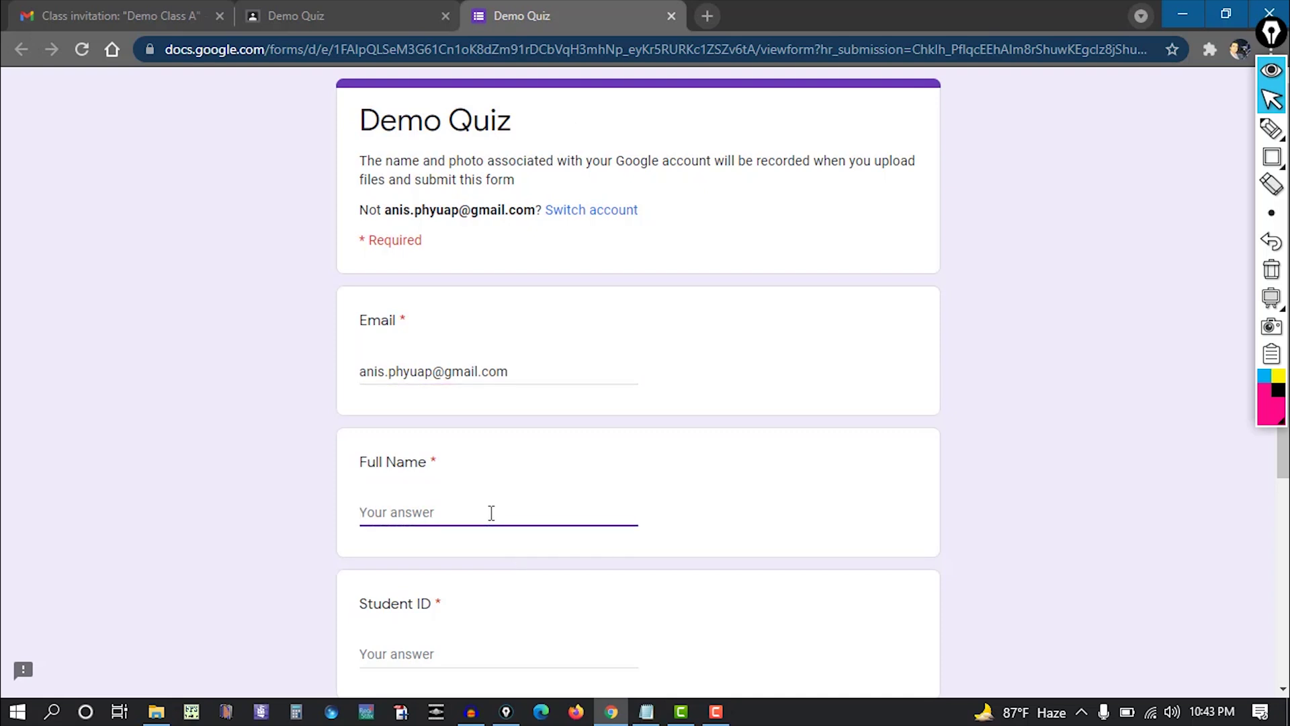
text(n)
key(BackSpace)
key(BackSpace)
text(N)
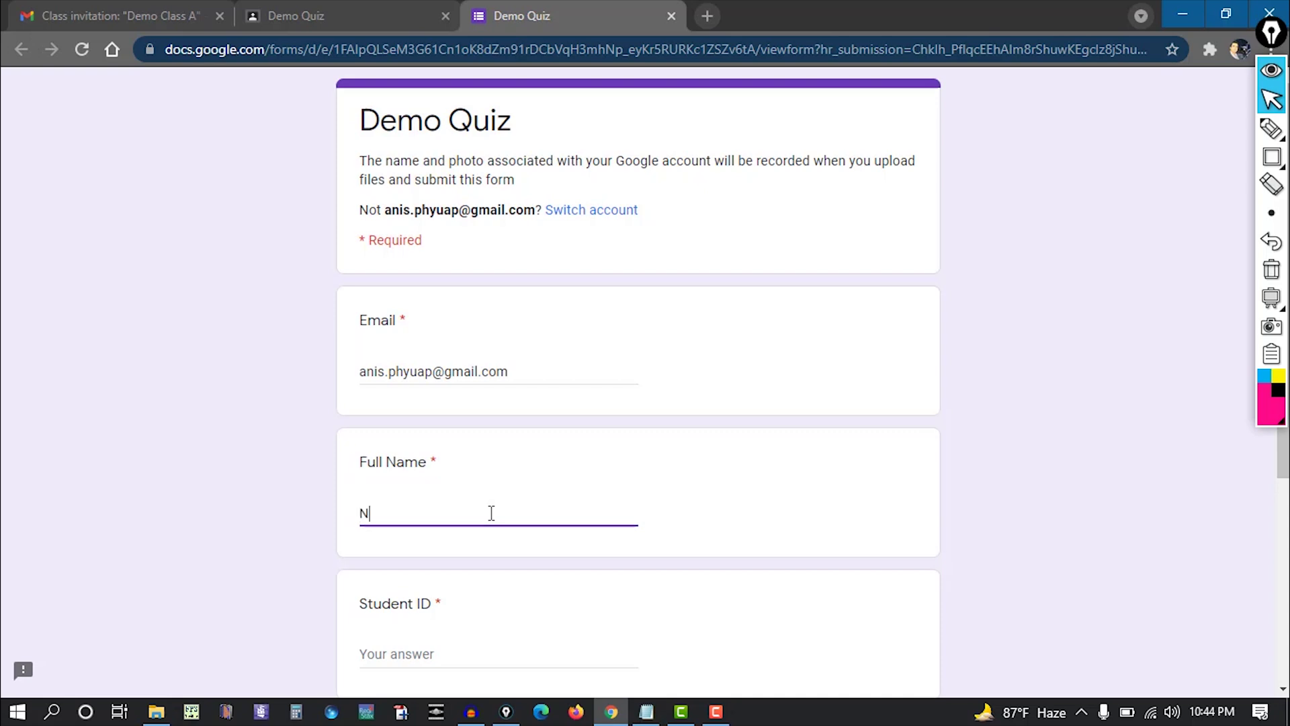
text(ooruddin)
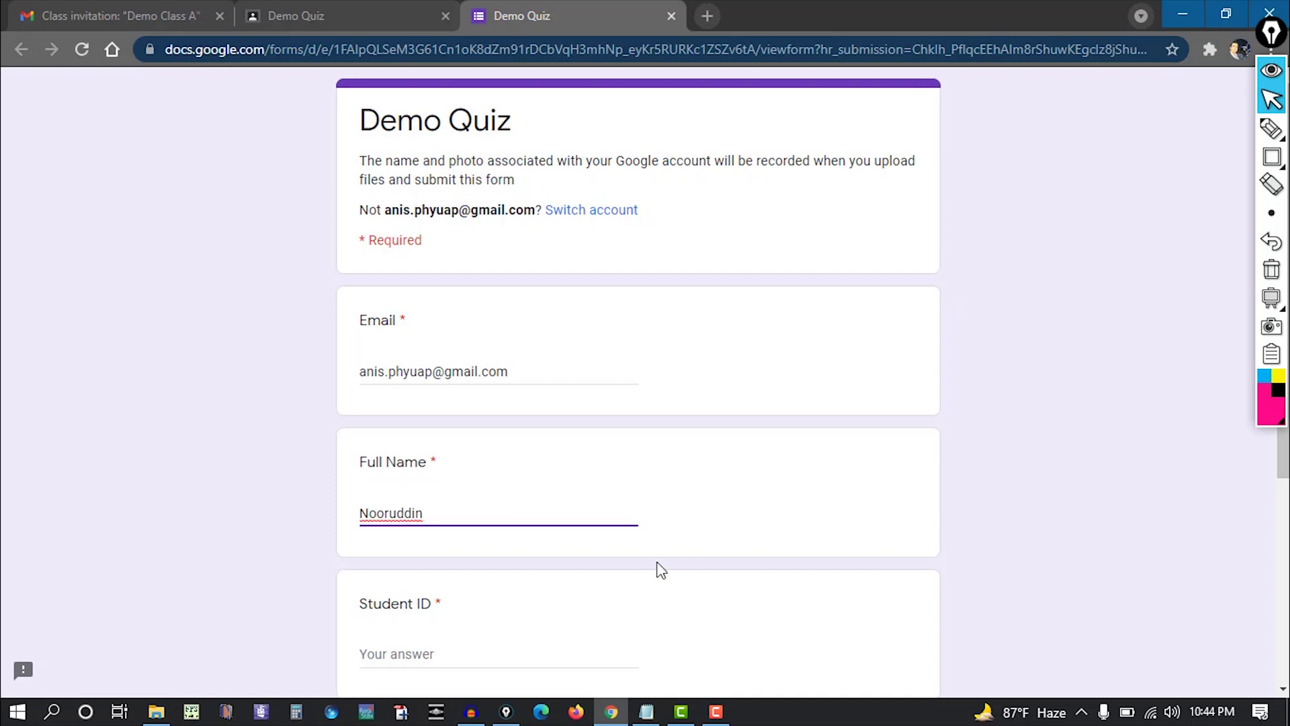
scroll(492, 575, down, 1)
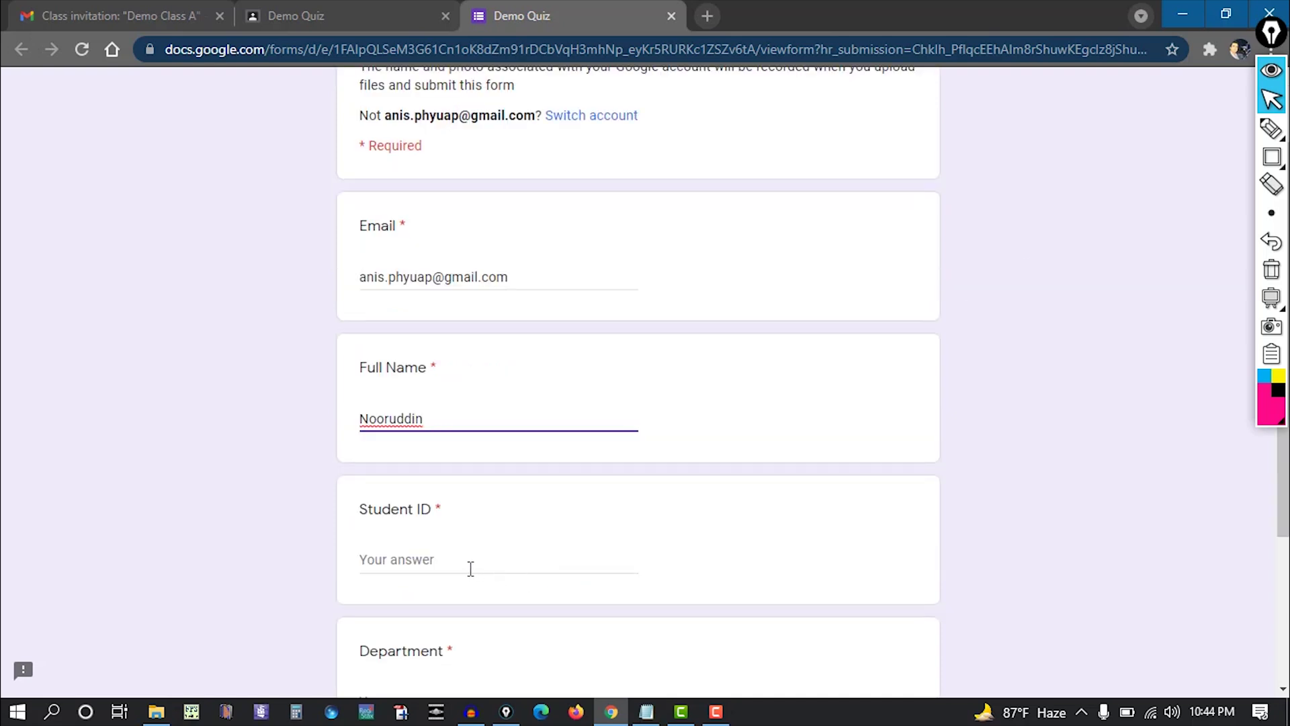
Fill in the student ID and enter CSE as the Department.
click(458, 560)
scroll(676, 426, down, 3)
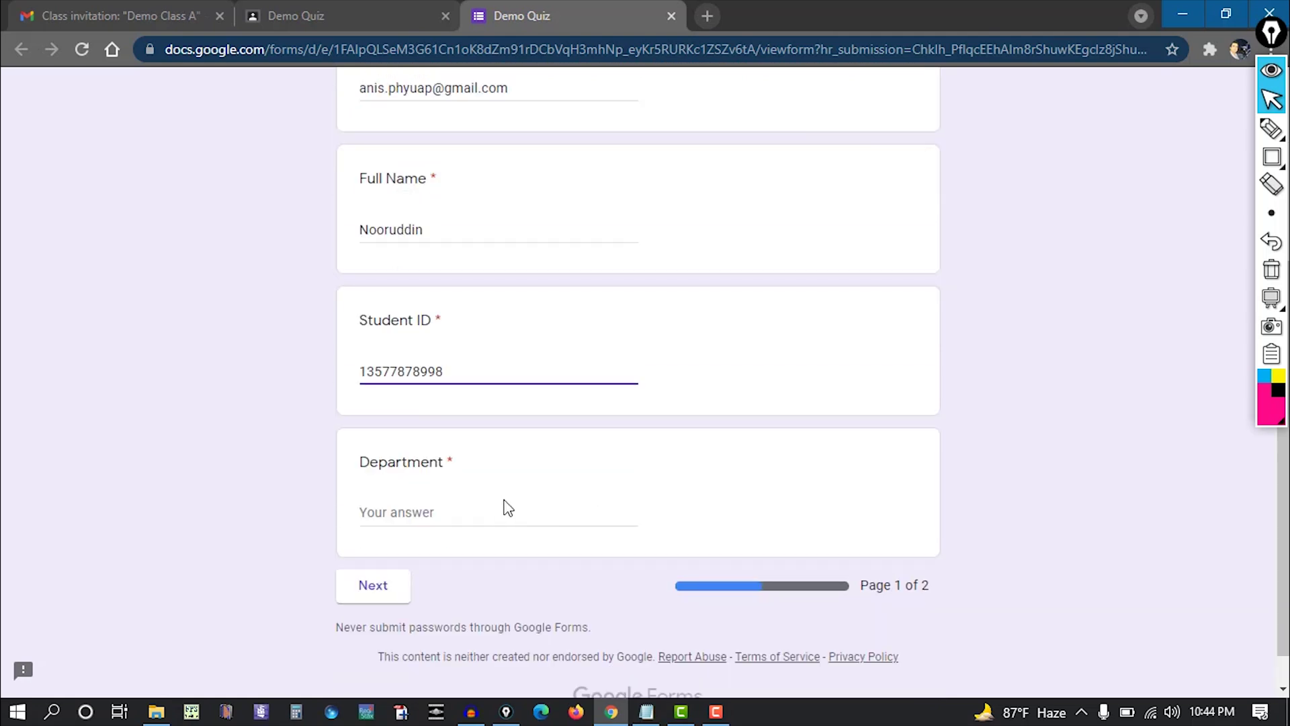
click(479, 511)
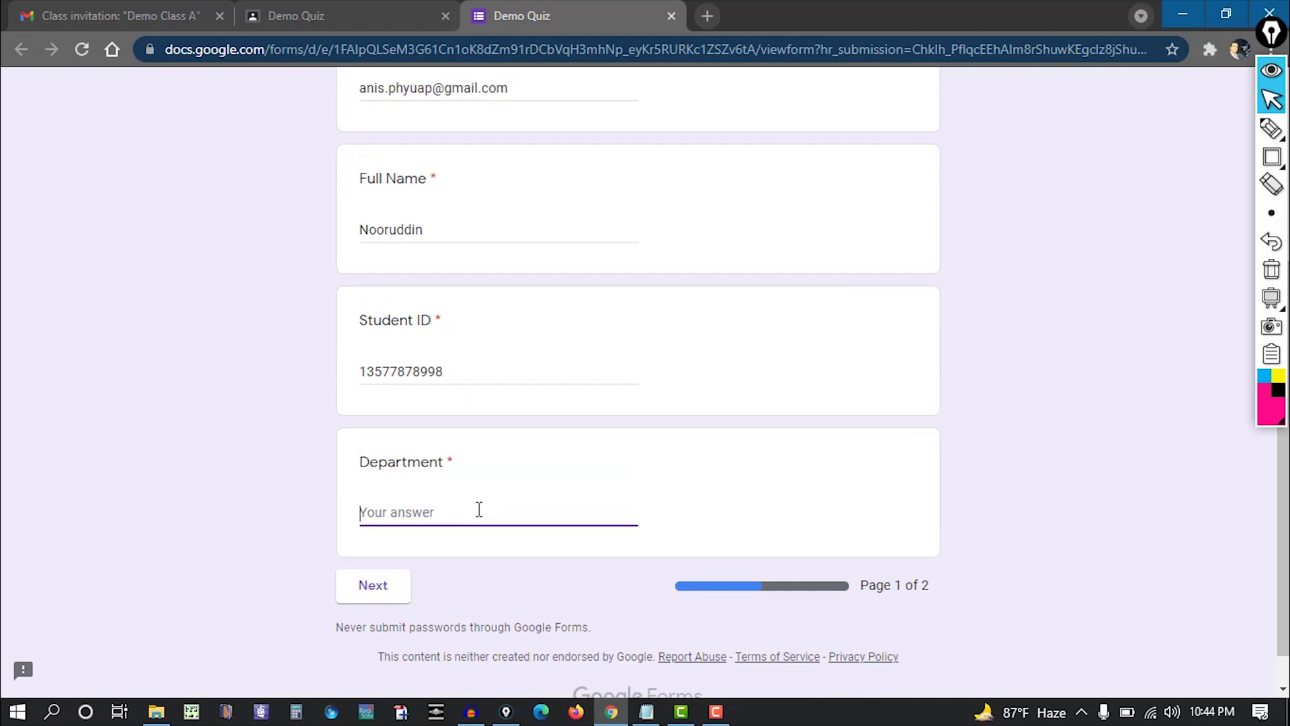
text(C)
Highlight the Next button, then continue to page 2 of the quiz.
click(1272, 156)
mouse_move(301, 560)
mouse_down()
mouse_move(404, 580)
mouse_move(432, 619)
mouse_up()
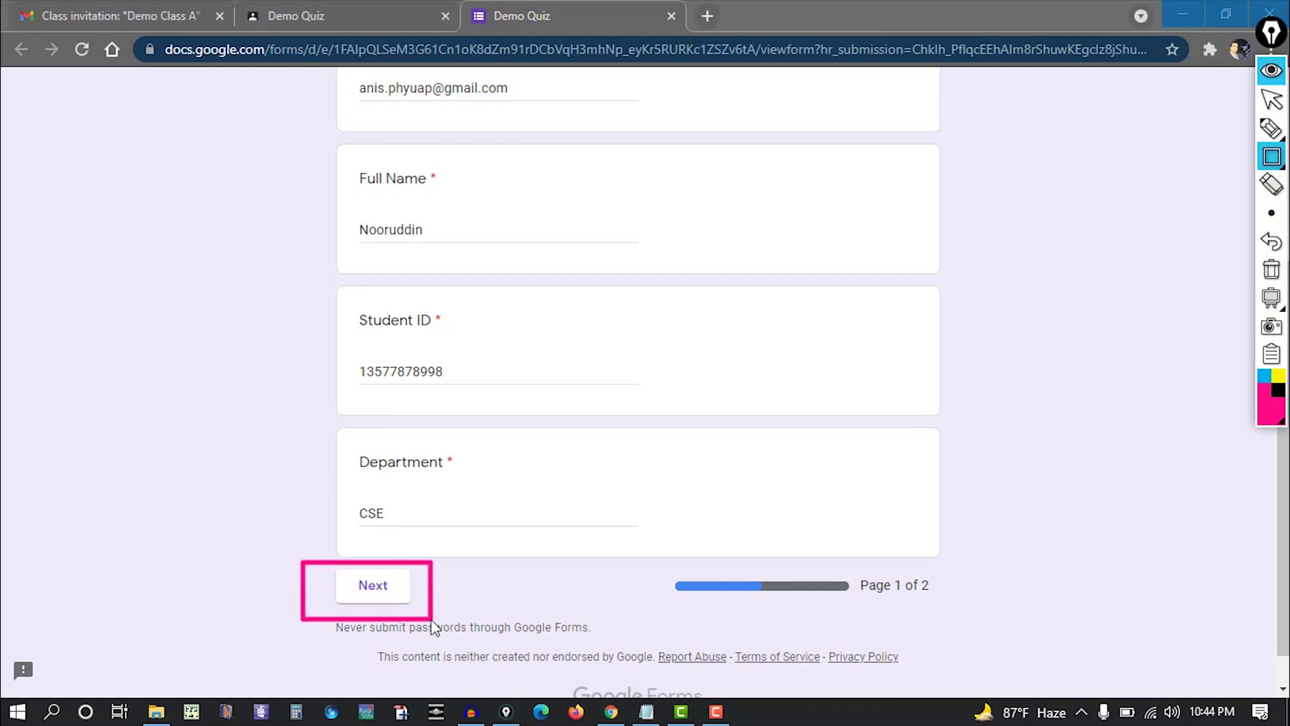
click(1271, 272)
click(1271, 100)
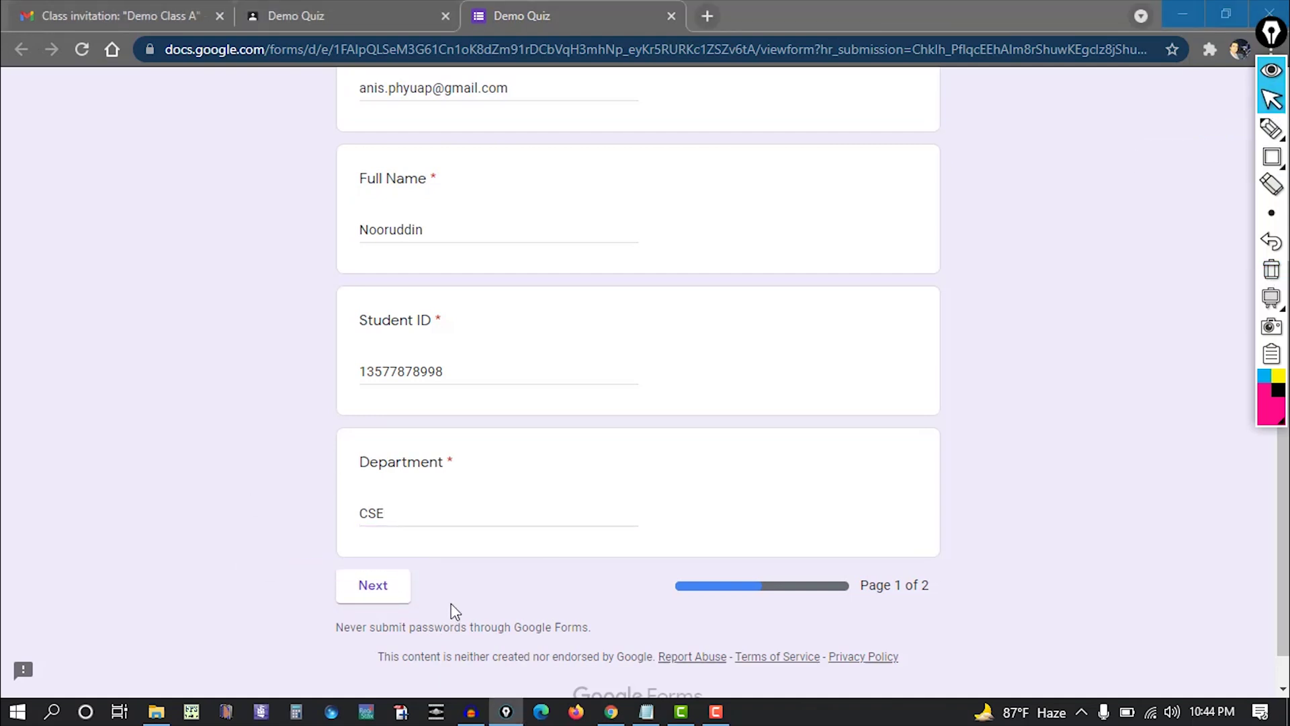
click(396, 589)
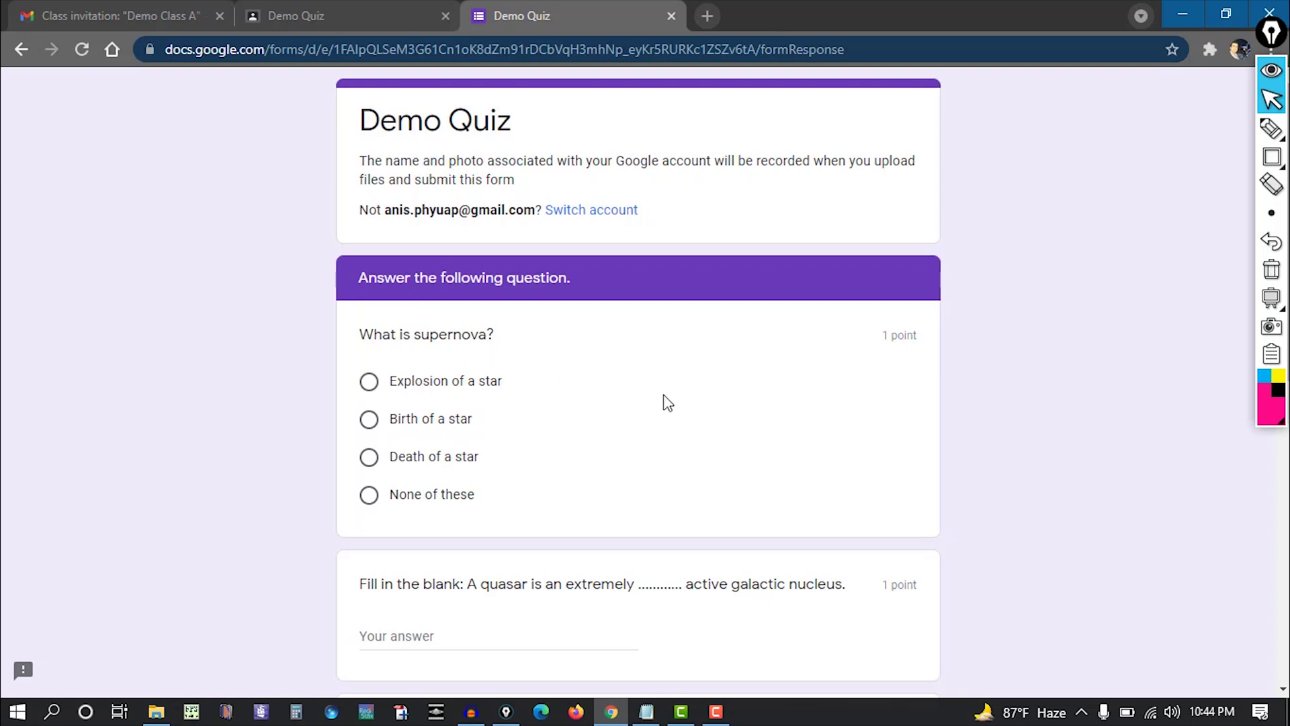
Highlight the supernova question's 1 point value, then choose 'Explosion of a star'.
click(1272, 156)
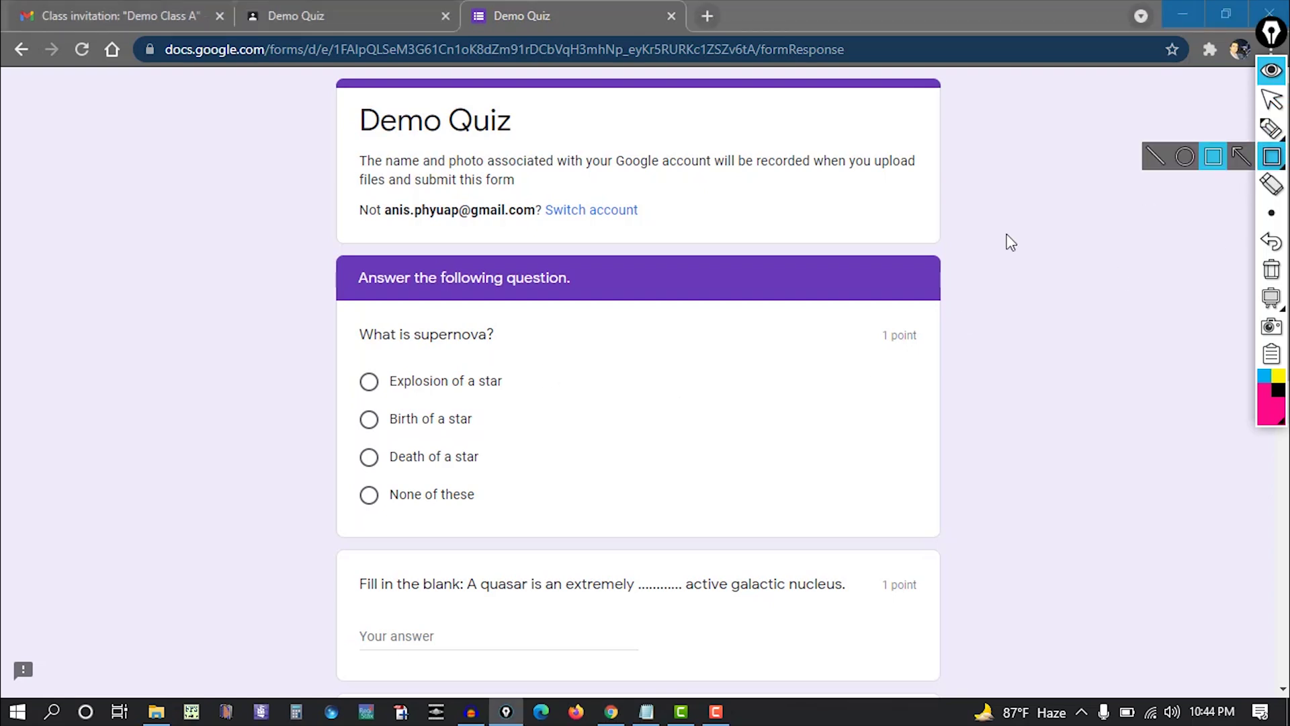
mouse_move(858, 314)
mouse_down()
mouse_move(900, 326)
mouse_move(939, 368)
mouse_up()
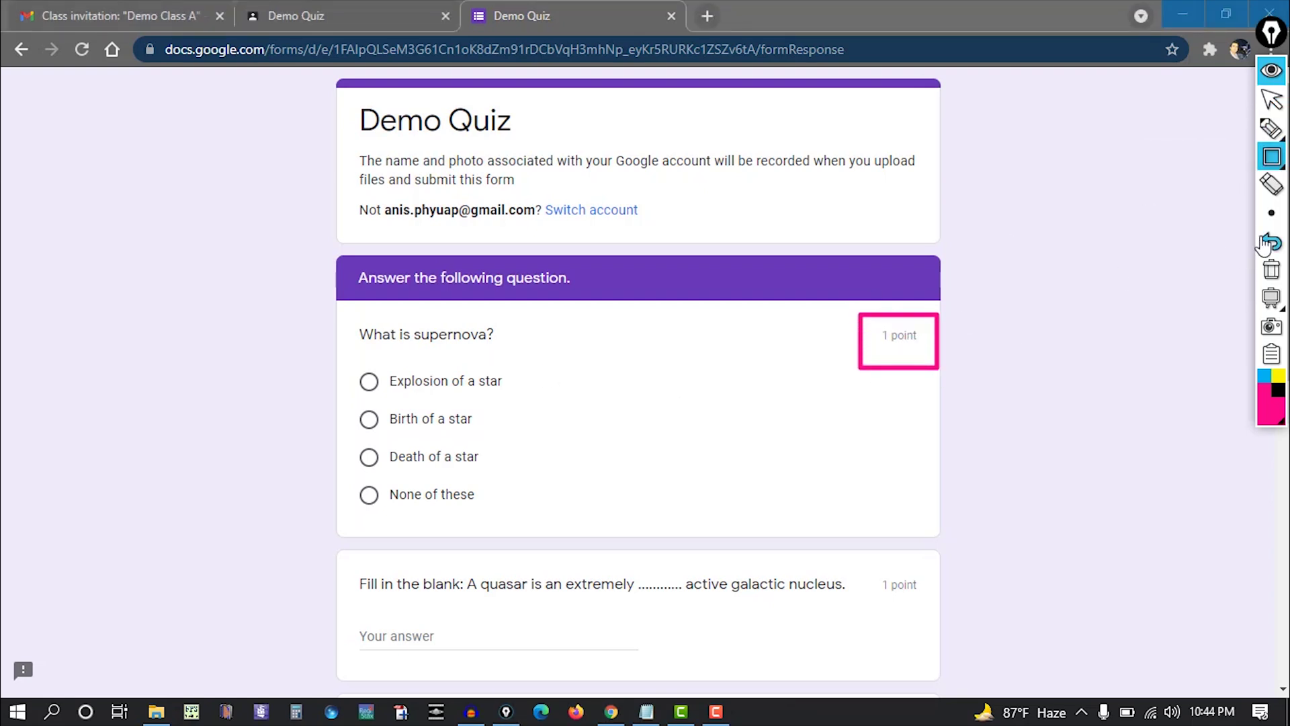
click(1270, 270)
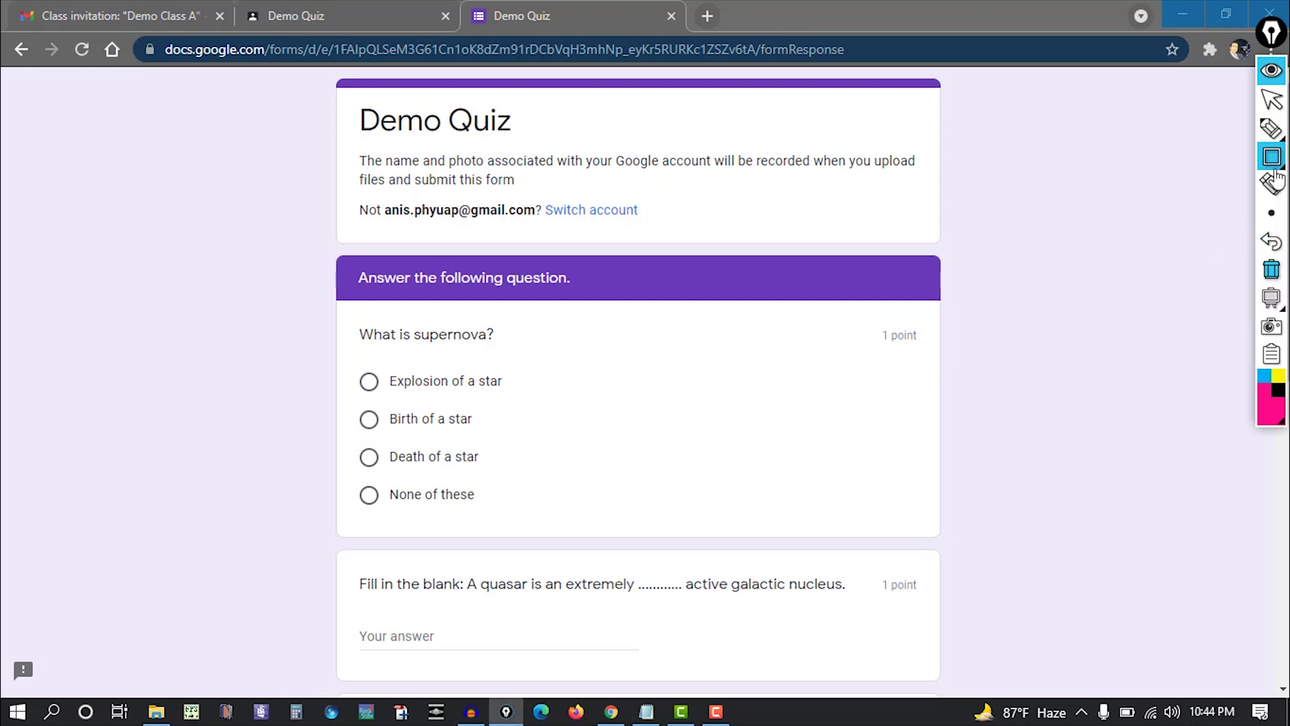
click(1280, 102)
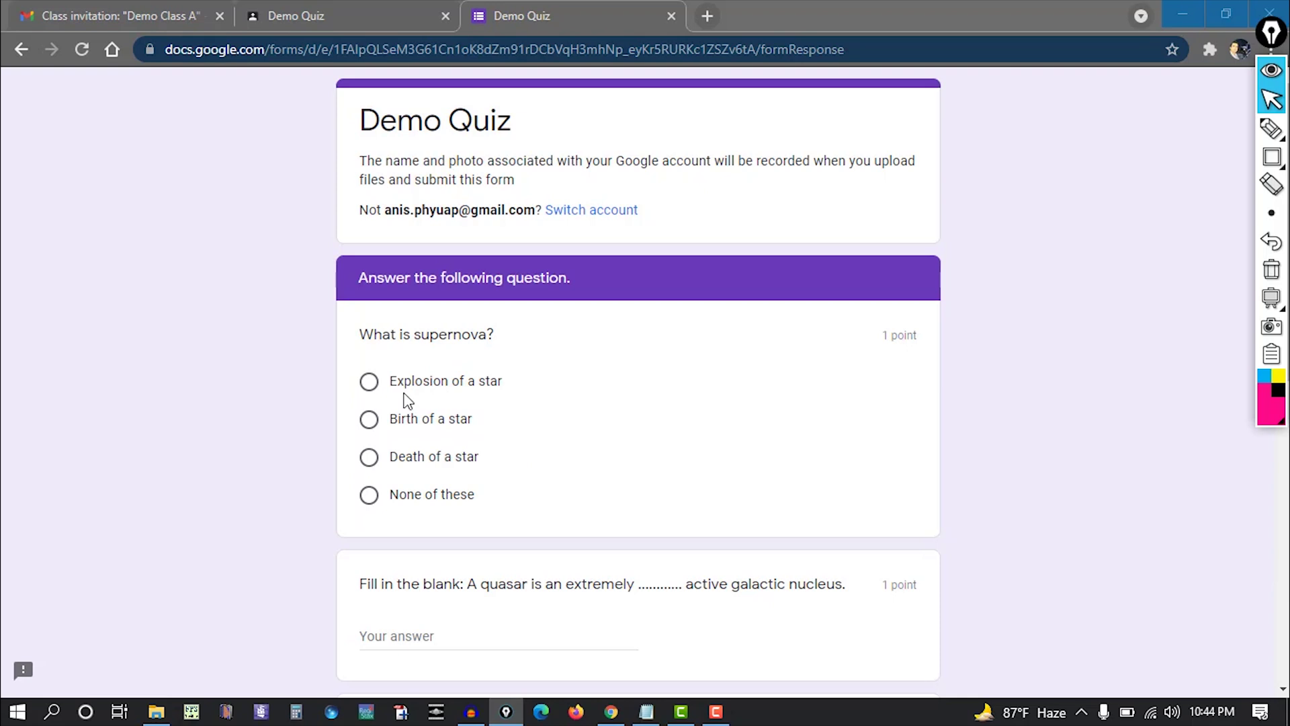
click(369, 382)
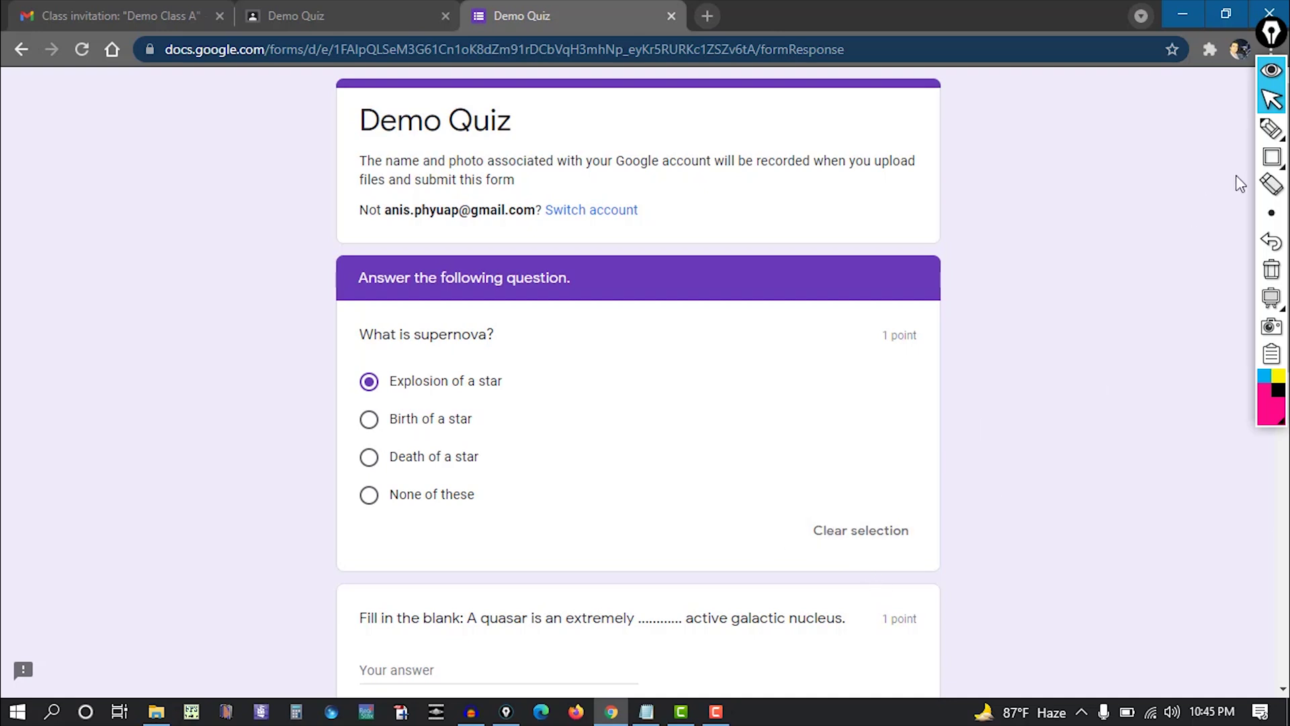
Clear the supernova answer with Clear selection, then choose 'Explosion of a star' again.
click(1272, 157)
drag(782, 503, 926, 573)
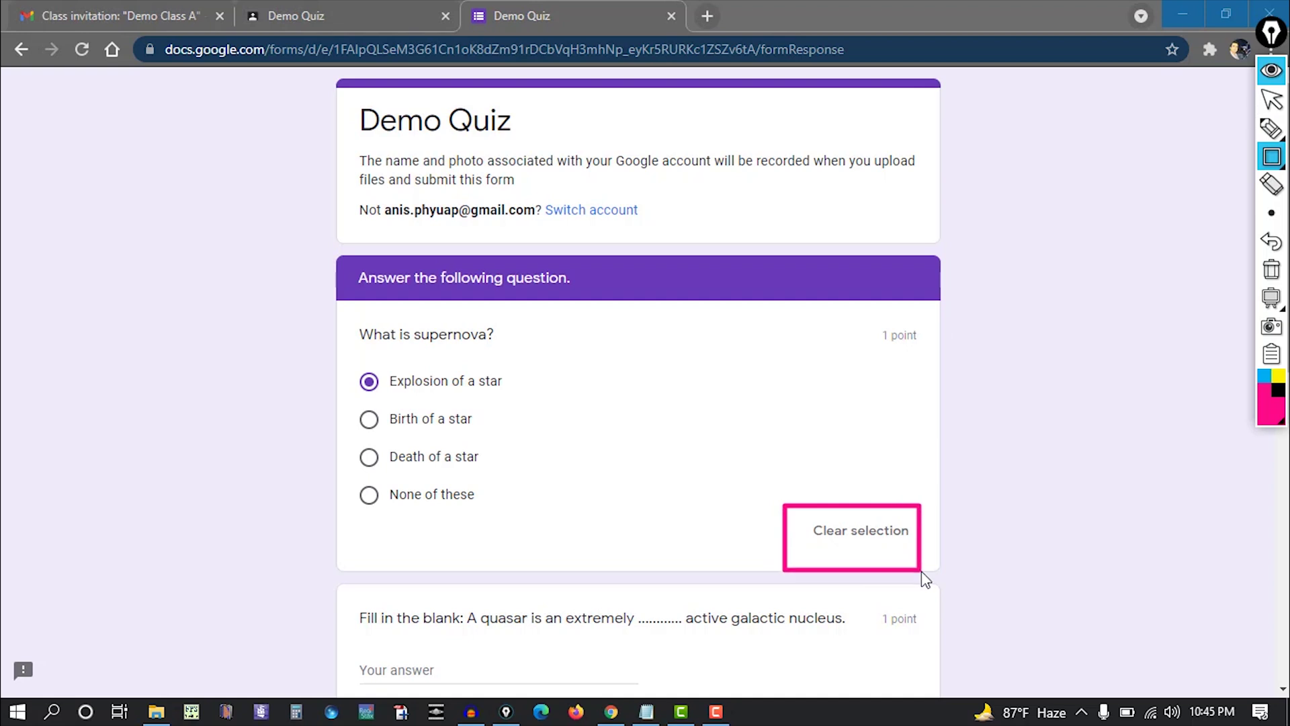
click(1271, 270)
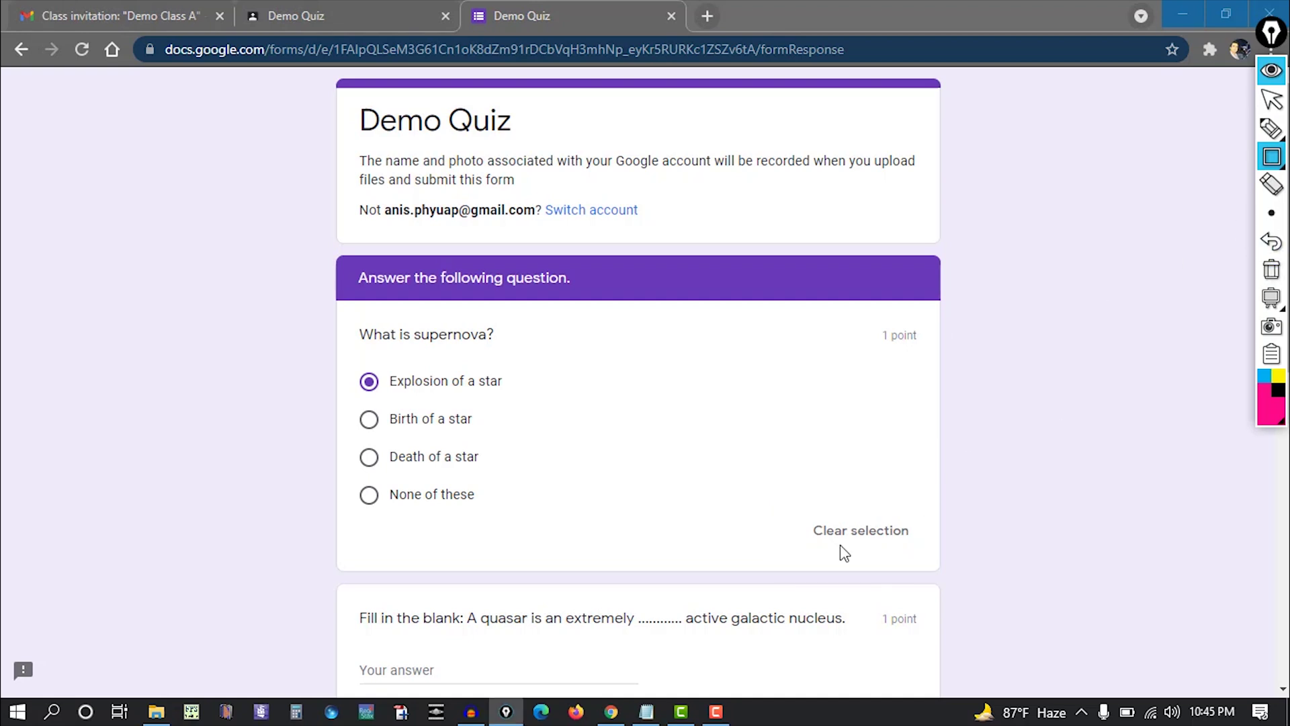
click(1272, 99)
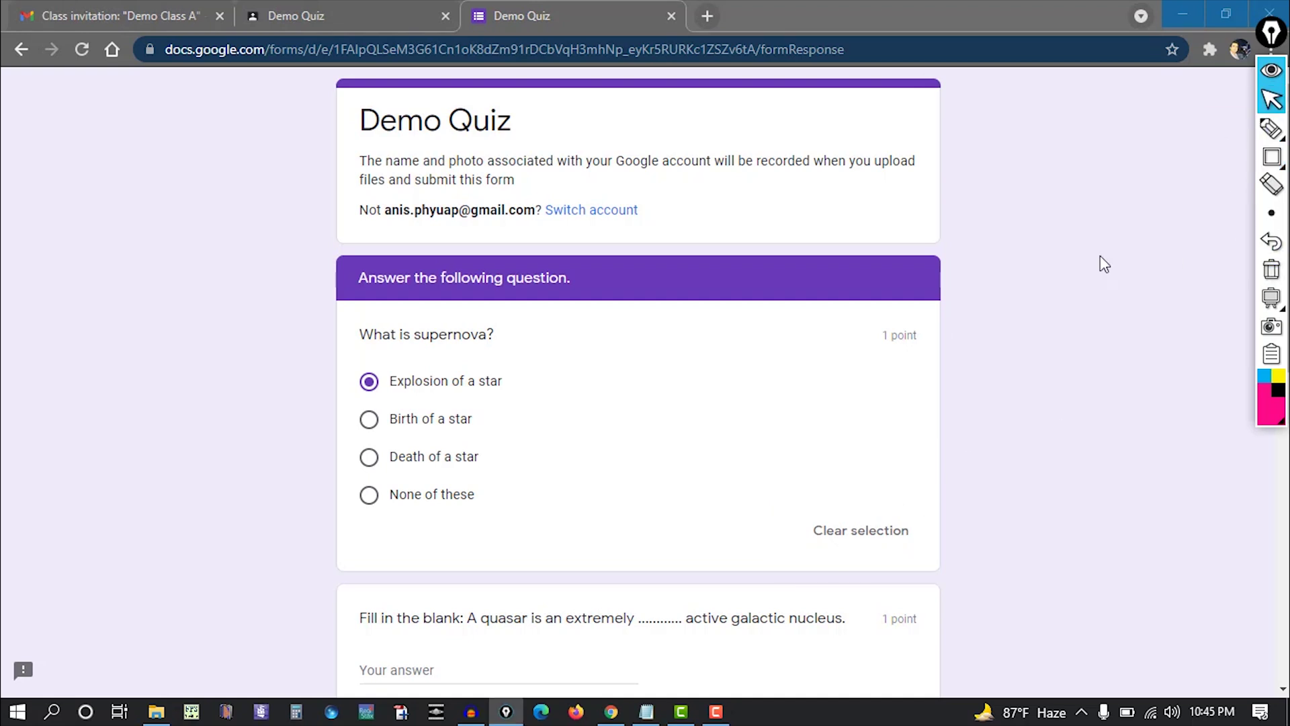
click(868, 533)
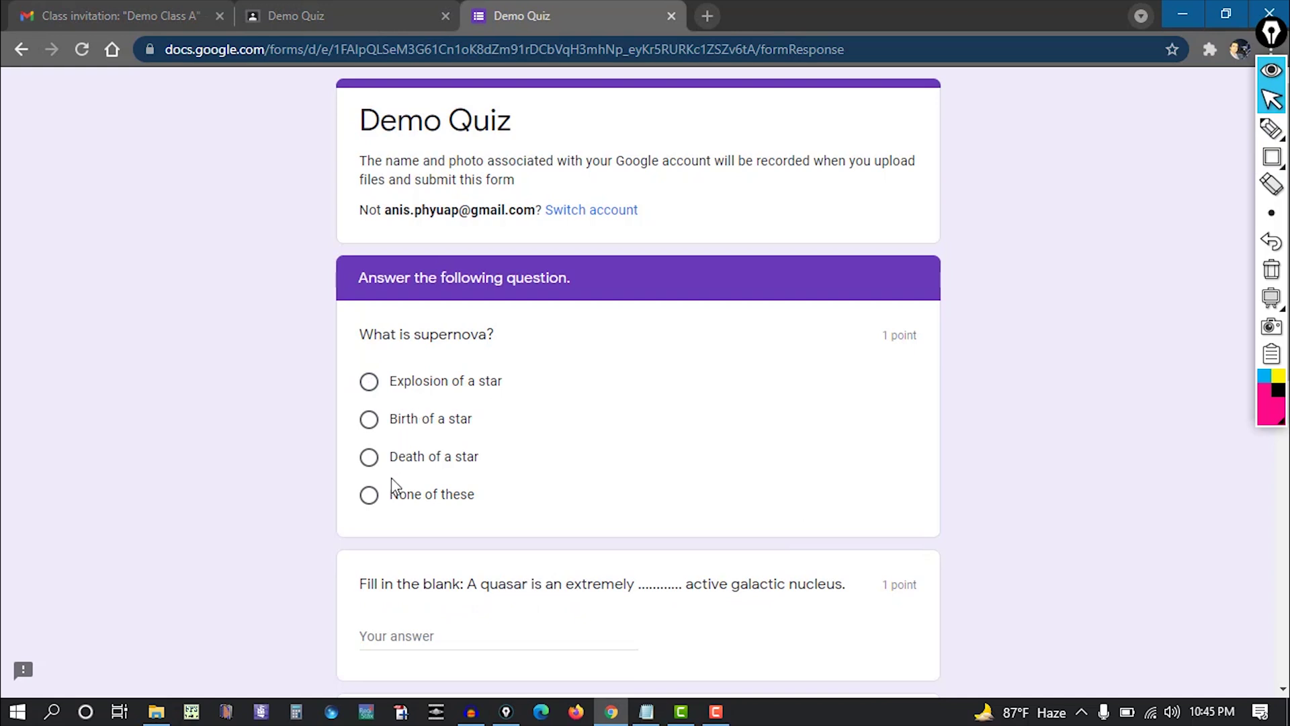
click(382, 386)
Answer the quasar blank with 'luminous' and mark the escape velocity statement True.
scroll(699, 418, down, 1)
scroll(703, 425, down, 1)
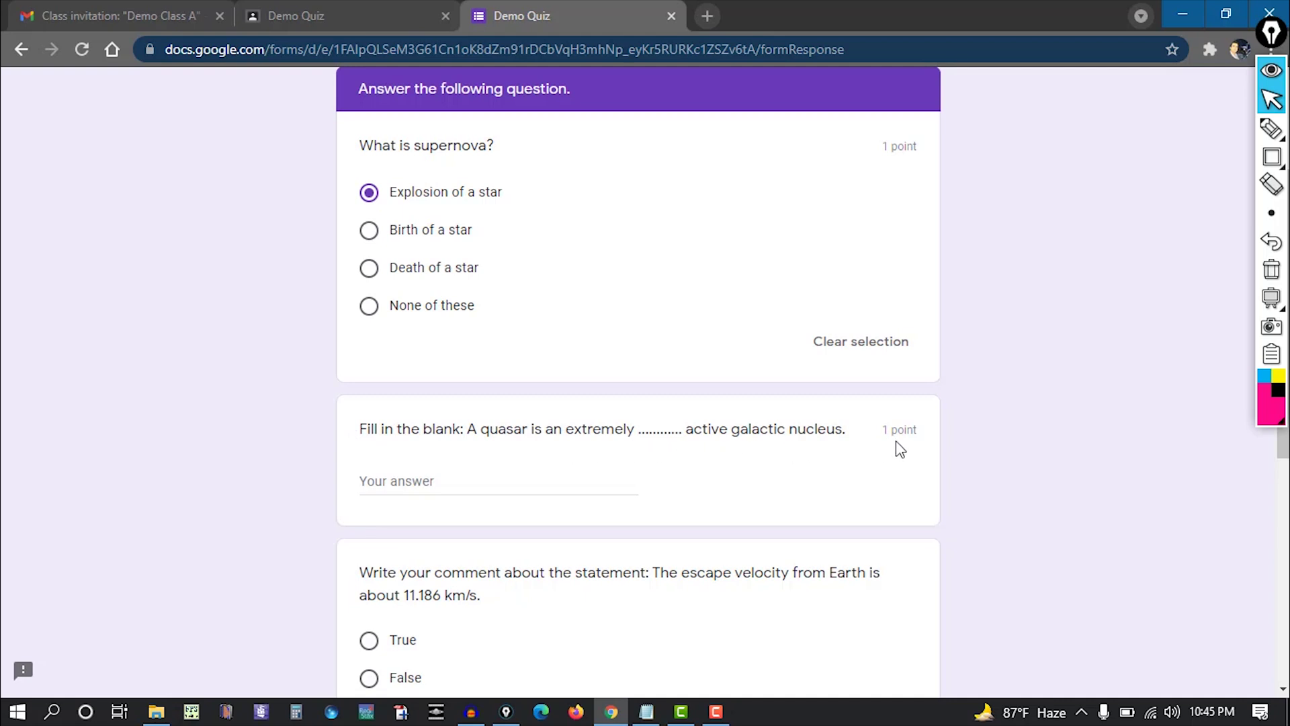
click(507, 485)
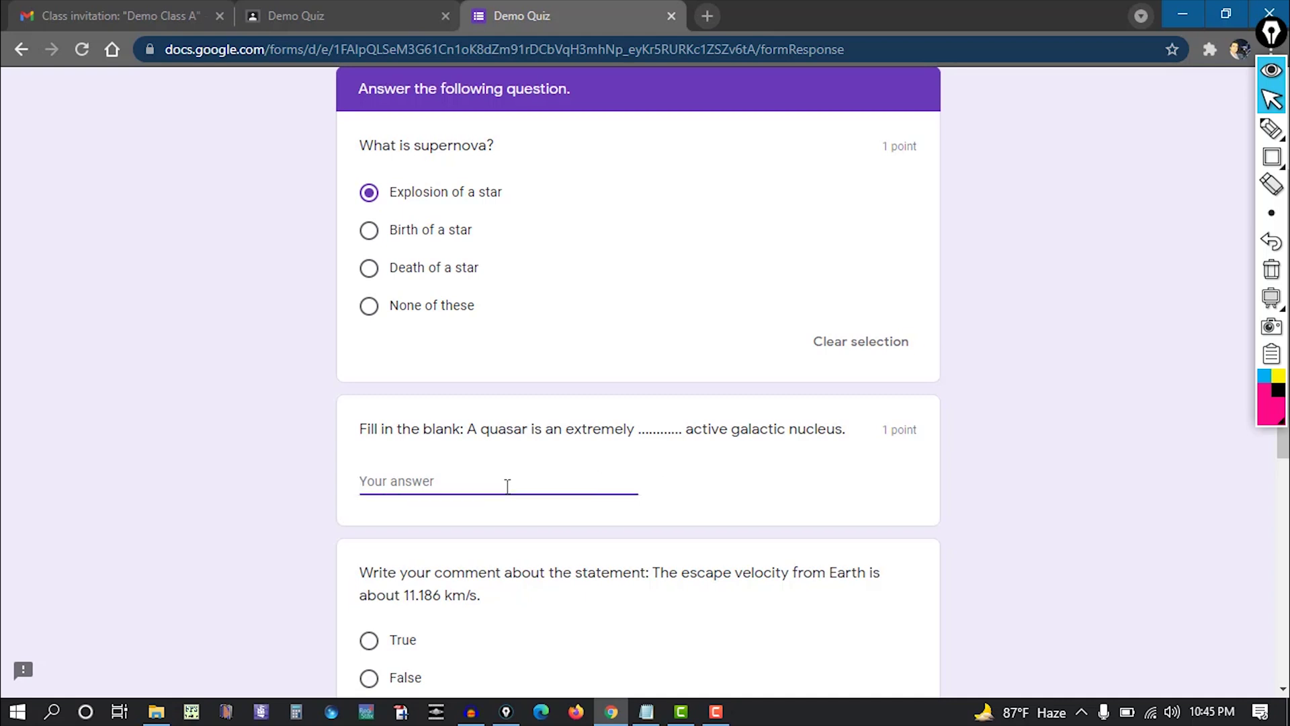
text(luminous)
scroll(971, 465, down, 3)
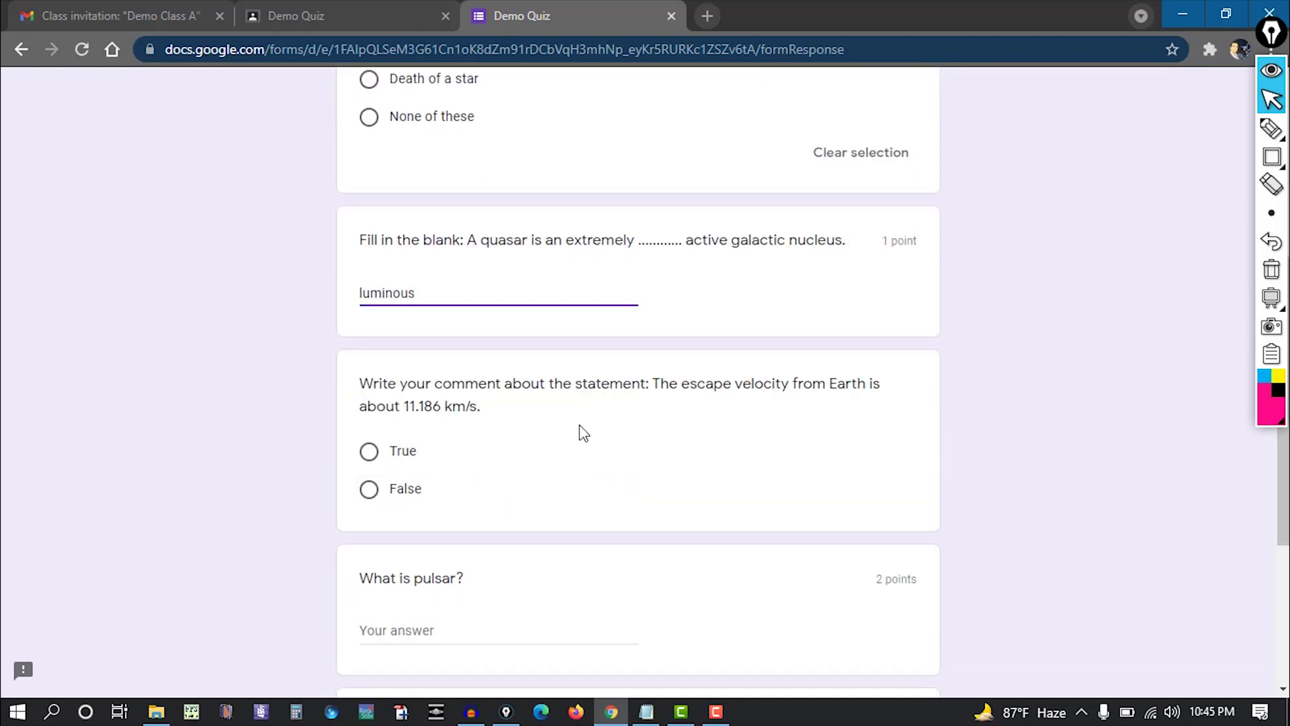
click(526, 425)
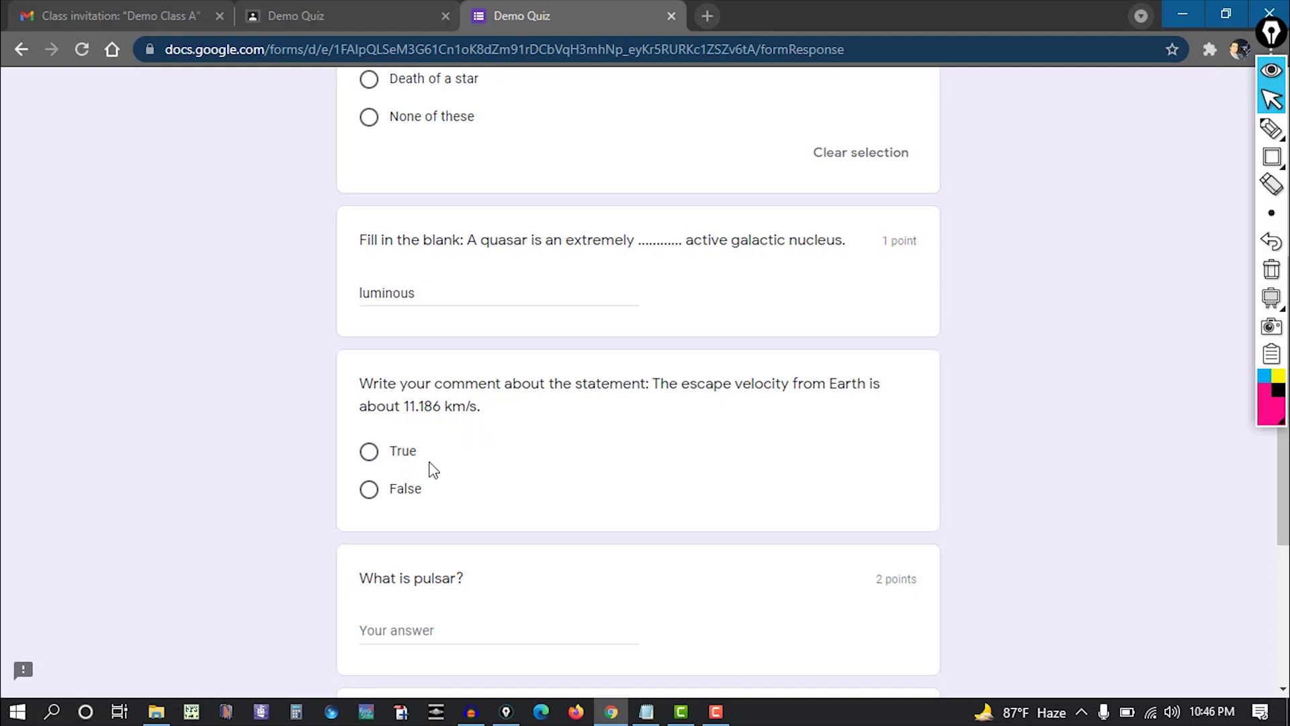
click(377, 458)
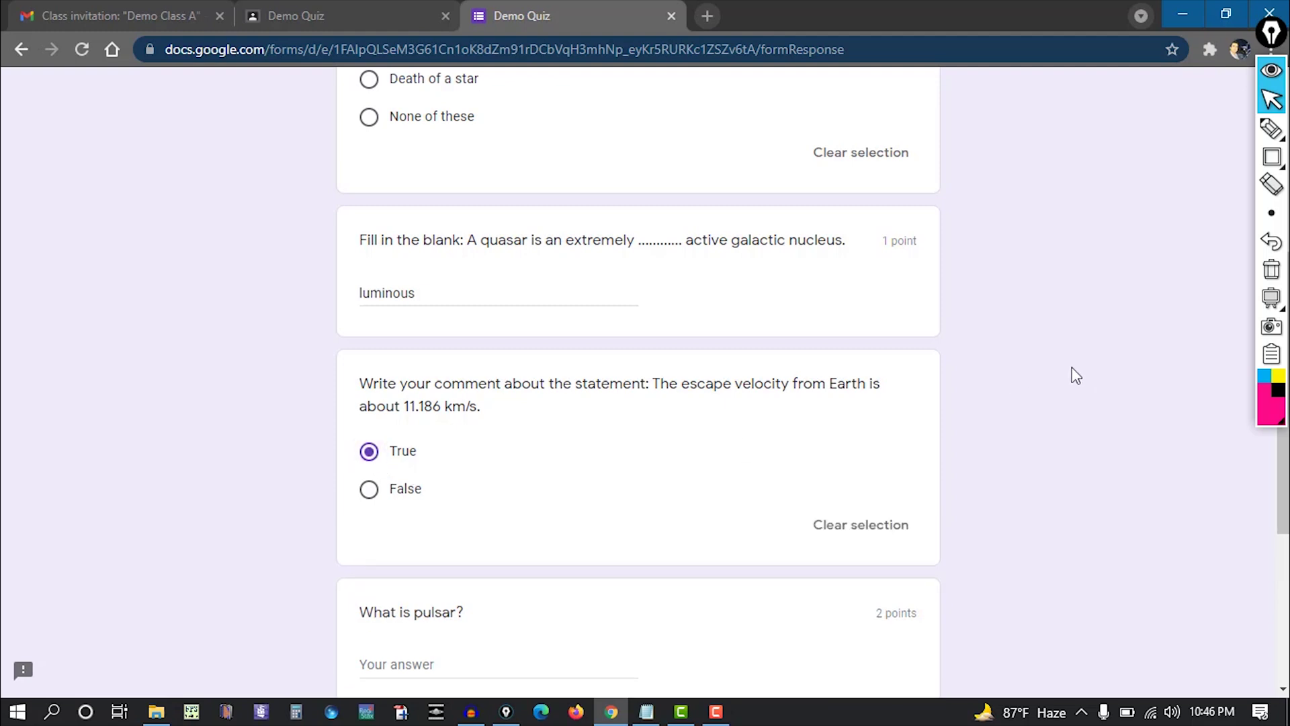
Answer 'What is pulsar?' with 'Pulsar is' followed by a row of dots.
scroll(1076, 376, down, 3)
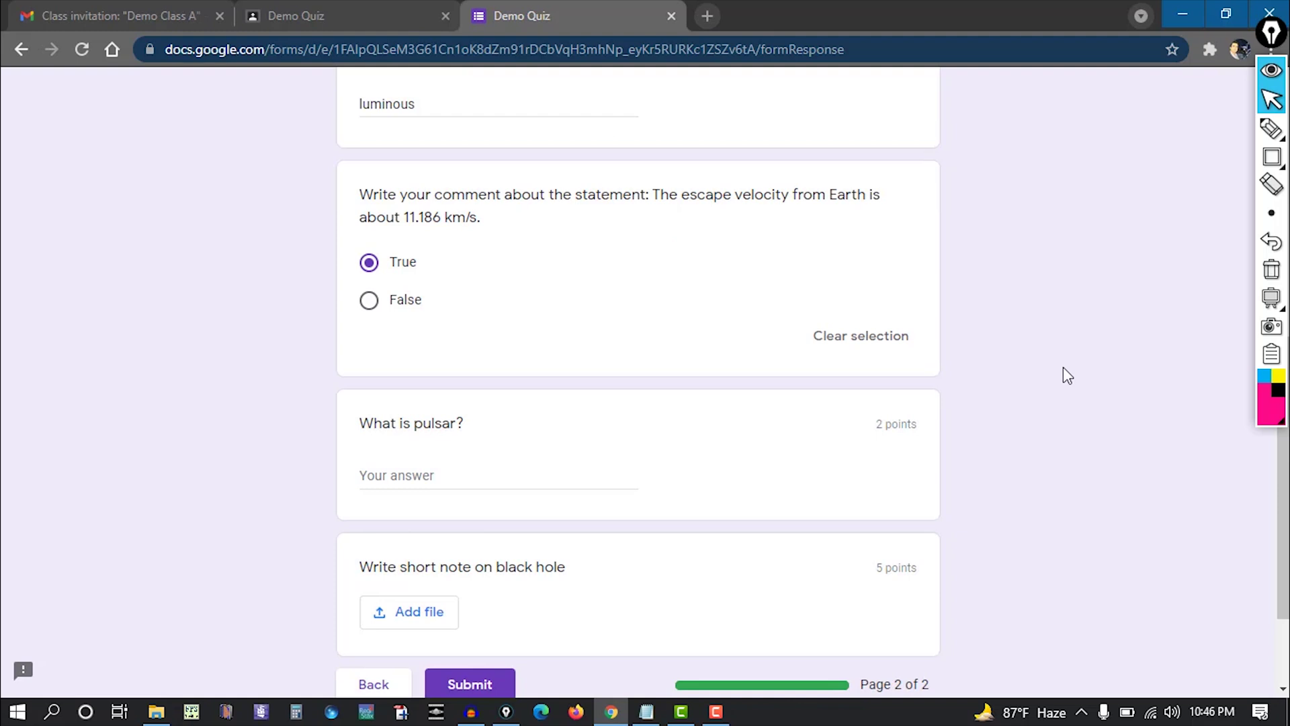
scroll(1061, 372, down, 2)
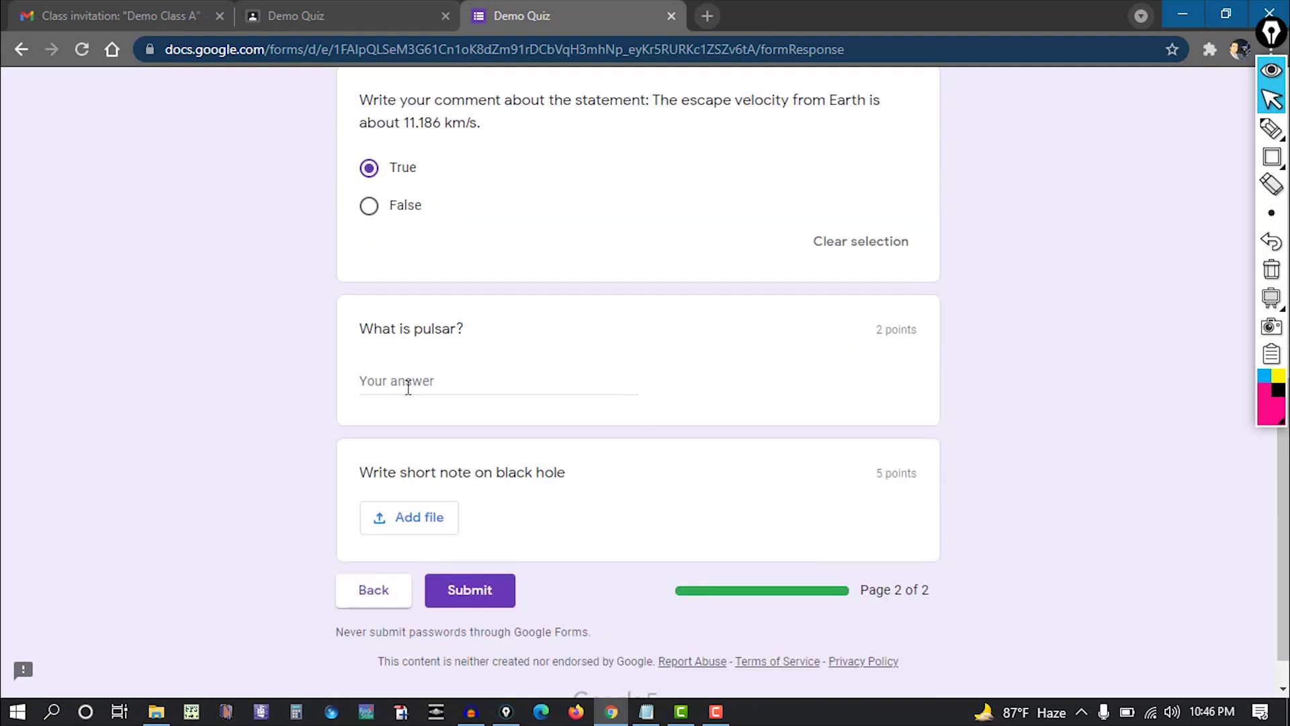
click(440, 376)
text(Pulsar is ....................................)
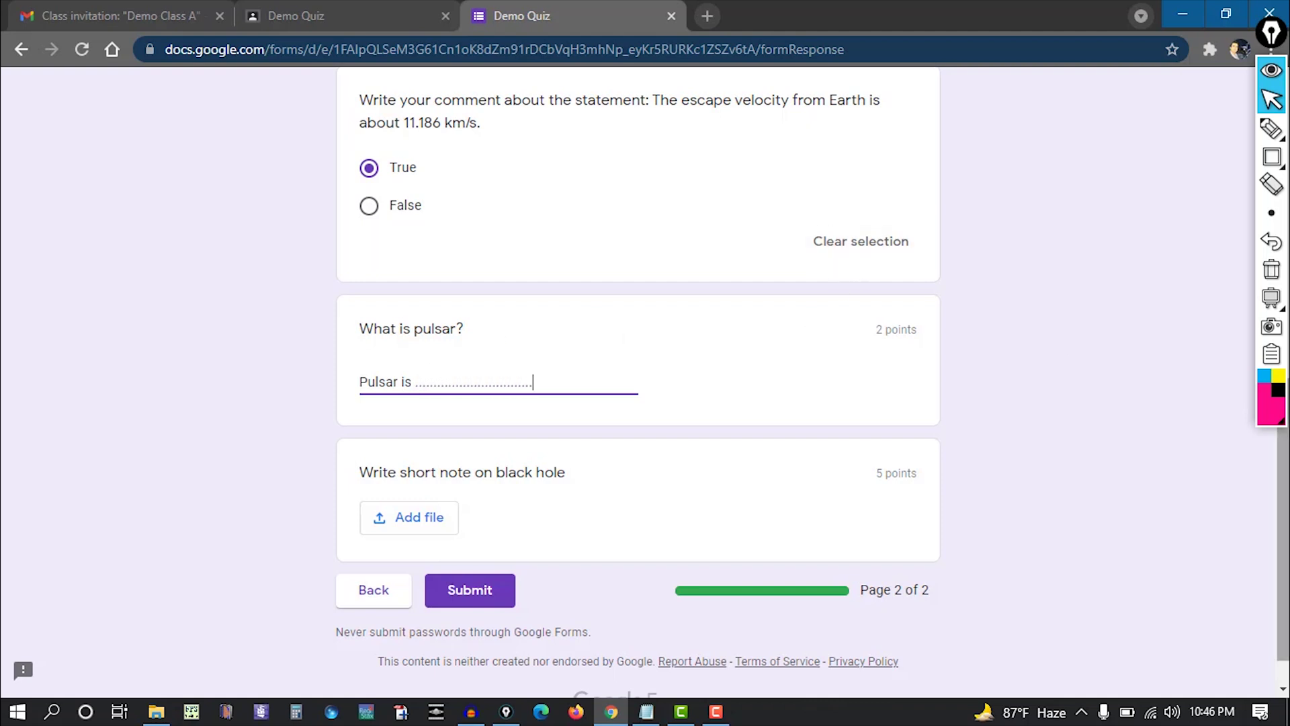
click(559, 497)
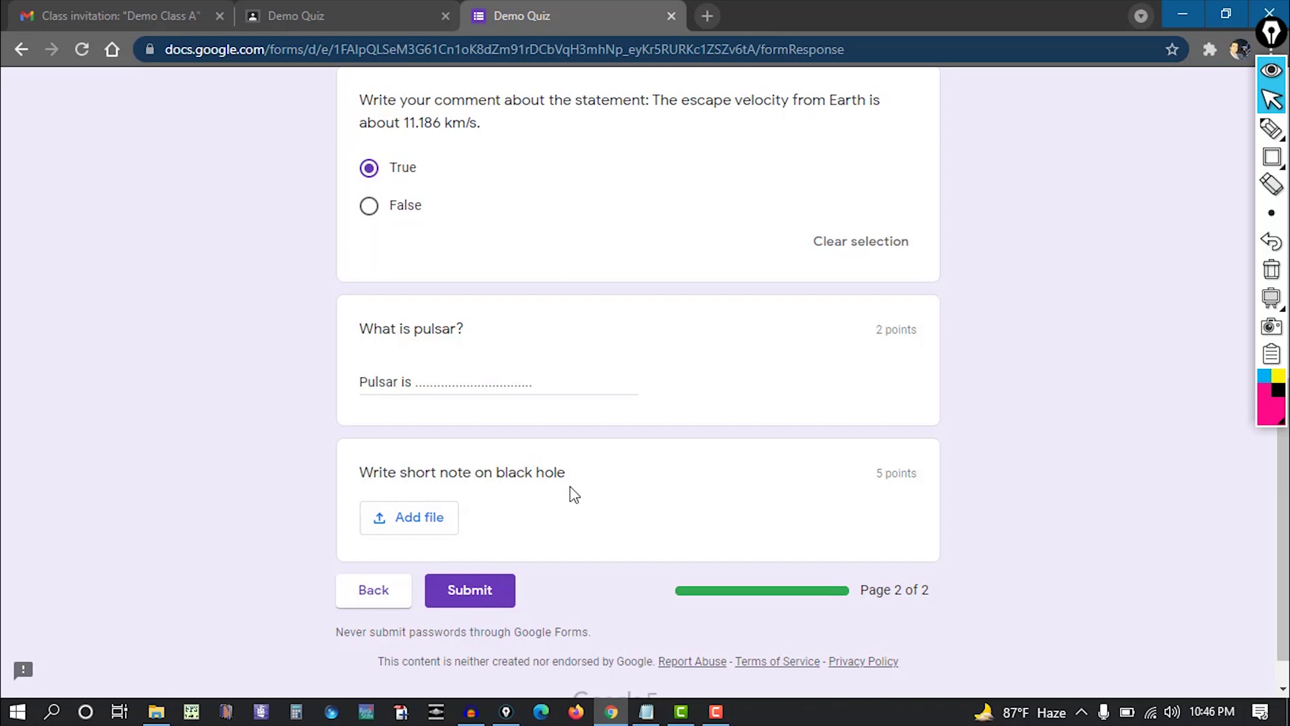
Highlight the black hole question's 5 points, then minimise the quiz window.
click(1272, 156)
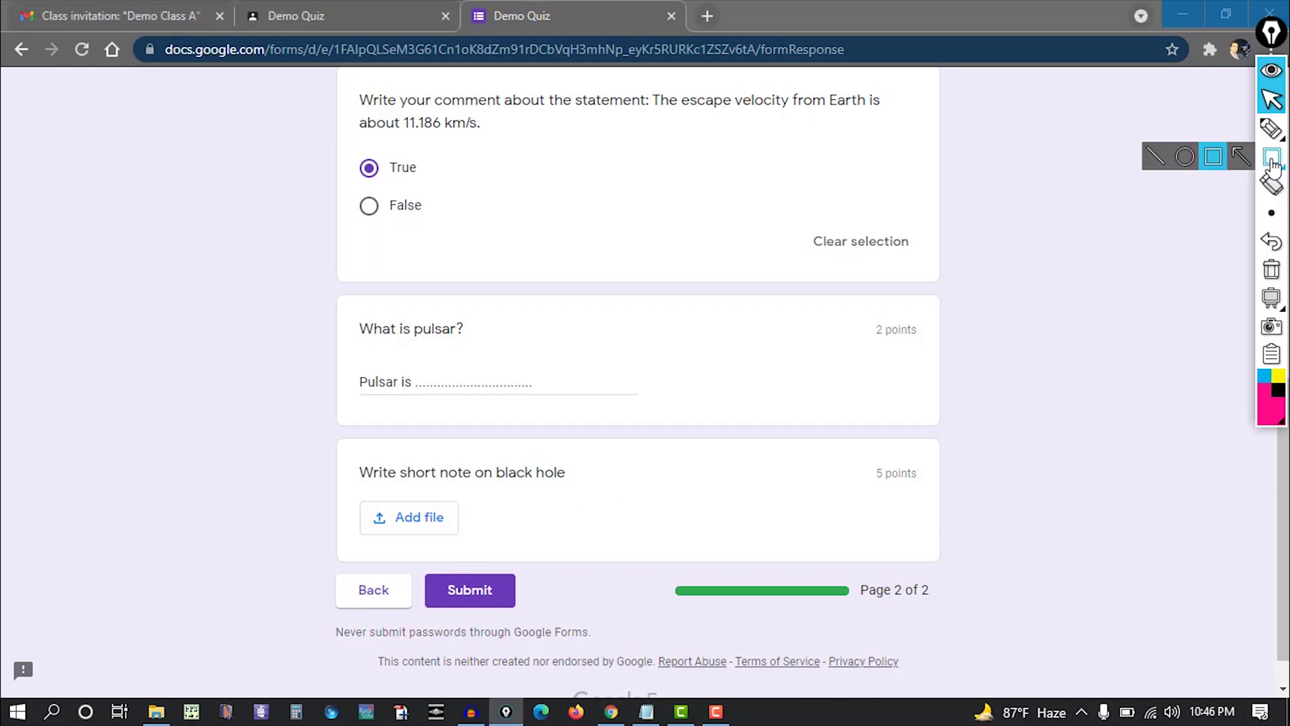
drag(850, 440, 935, 505)
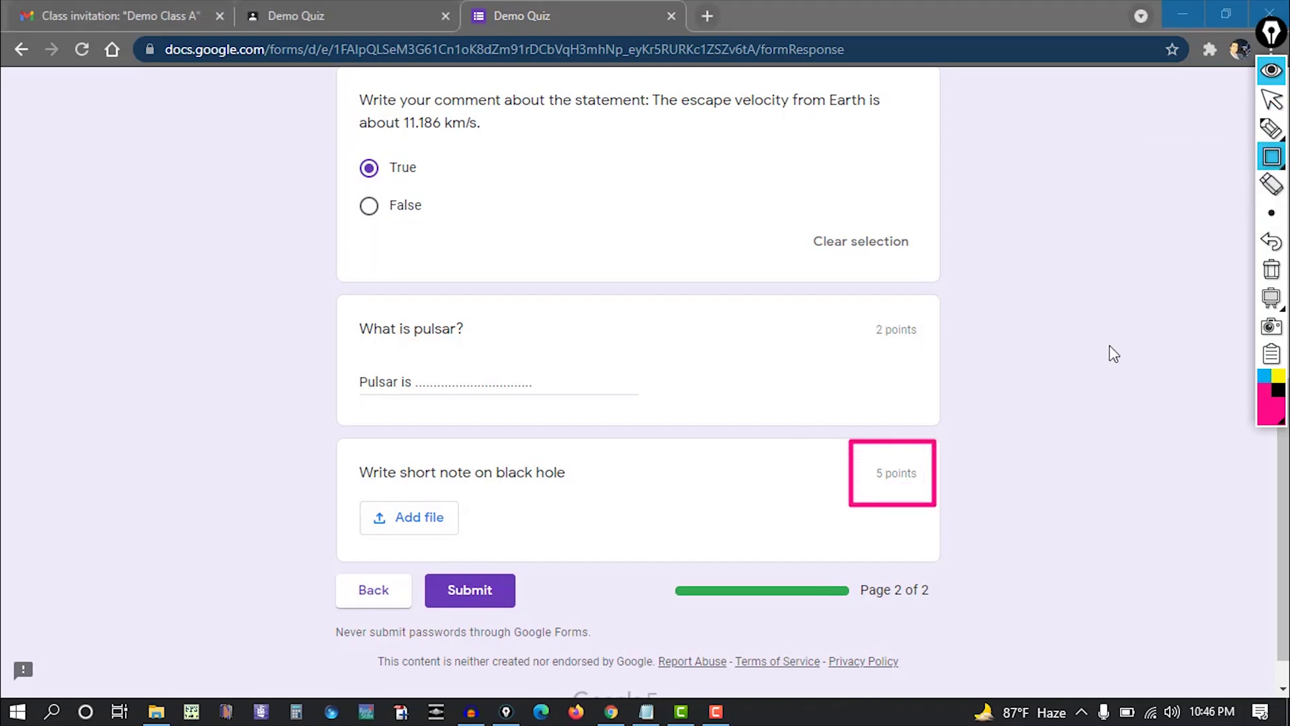
click(1271, 269)
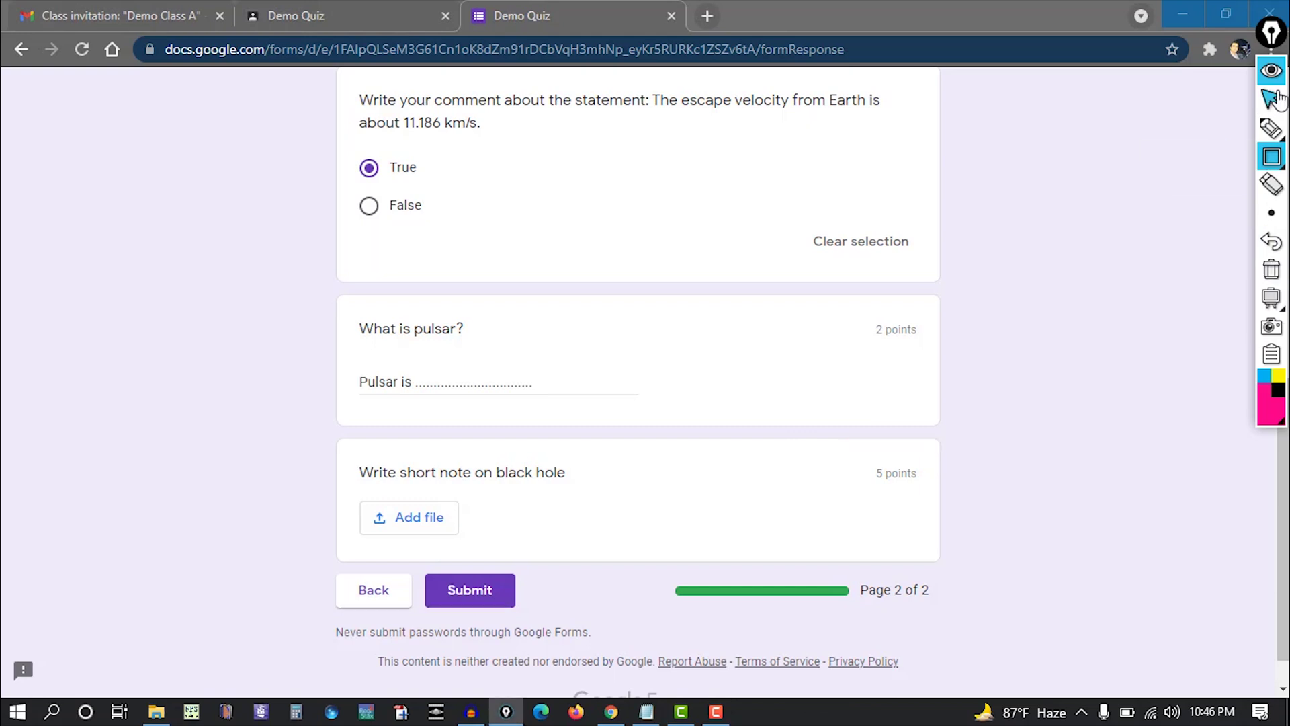
click(1272, 99)
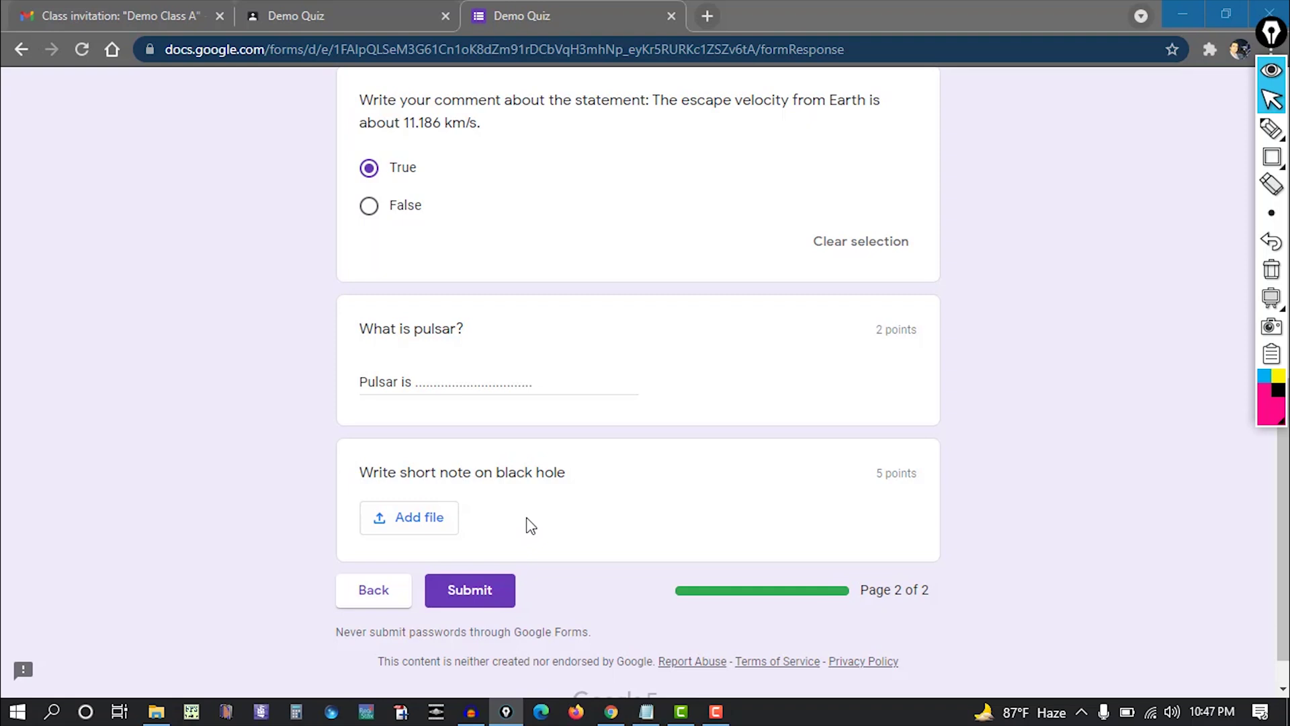
click(1181, 19)
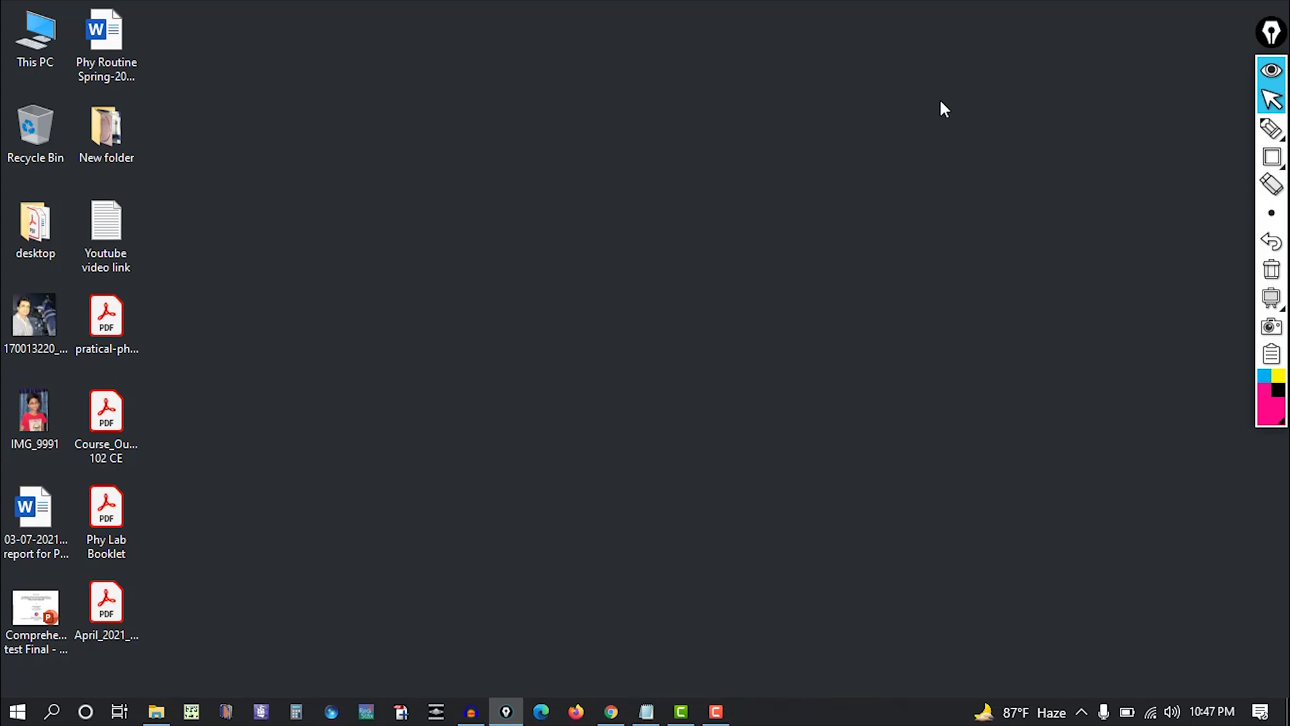
Show and dismiss the Windows app list, then switch the overlay to rectangle annotations.
click(14, 715)
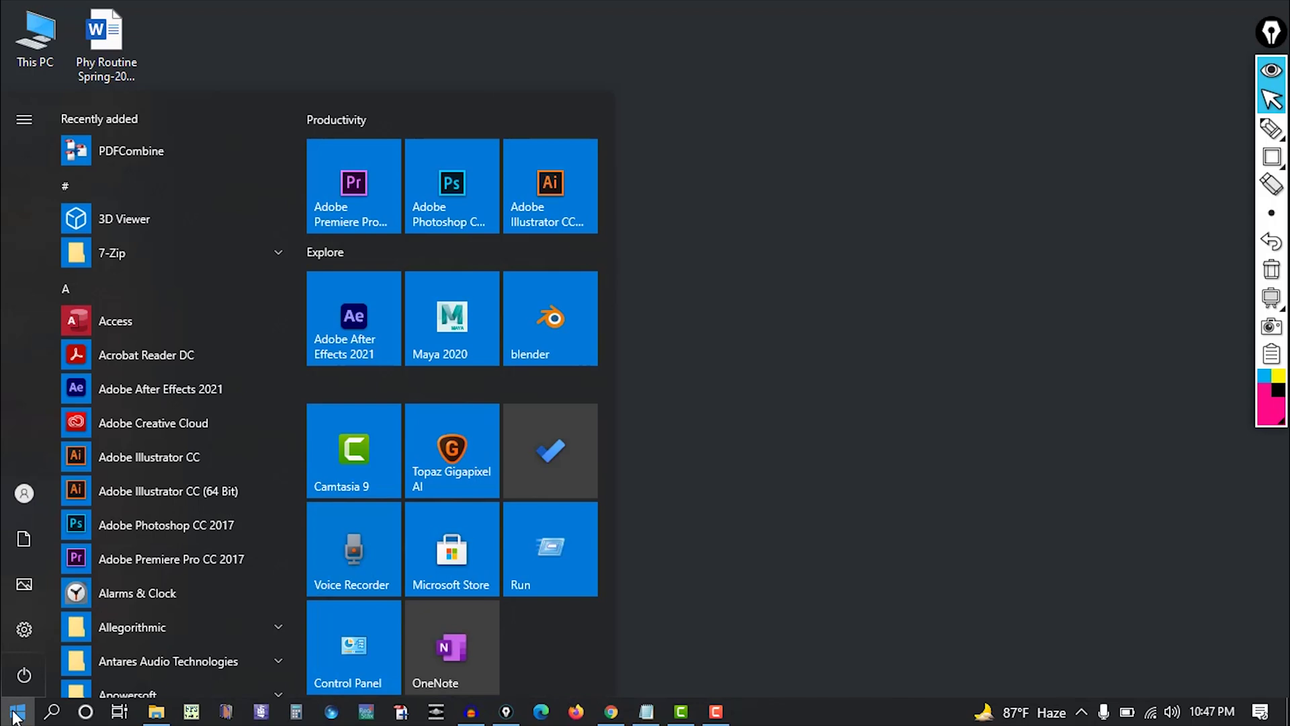
click(864, 464)
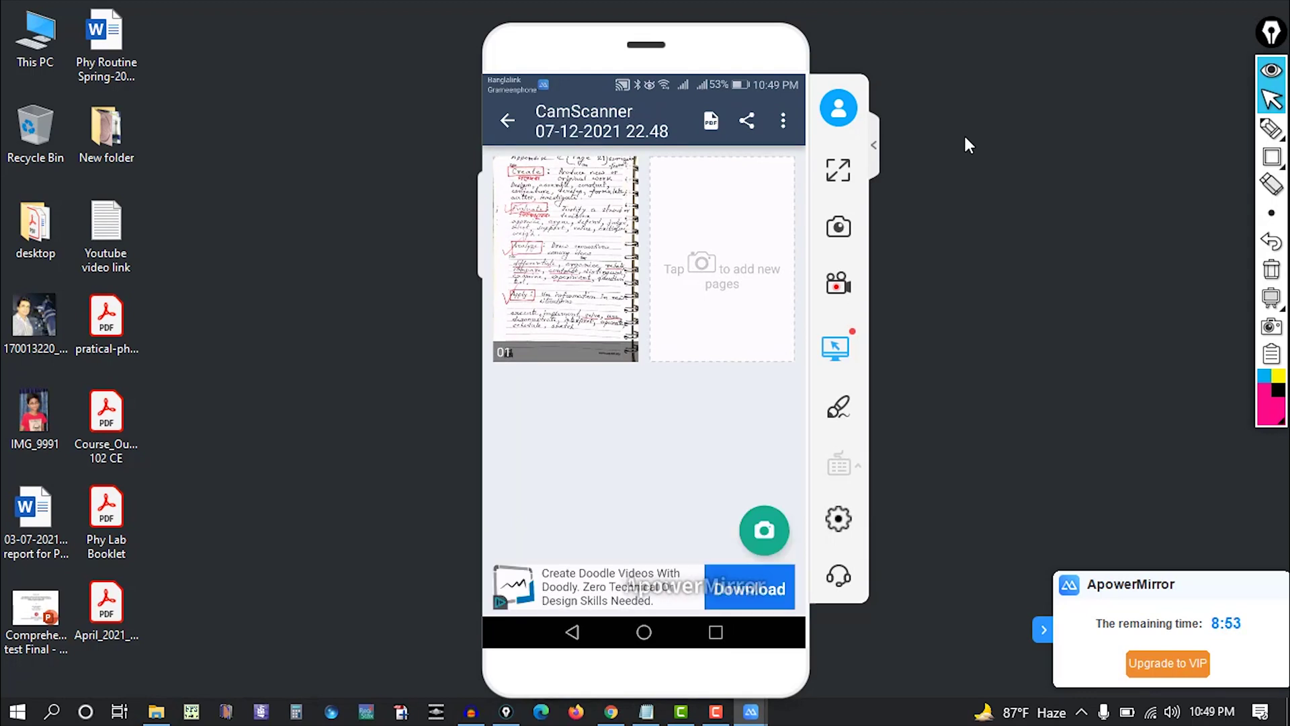
click(1271, 157)
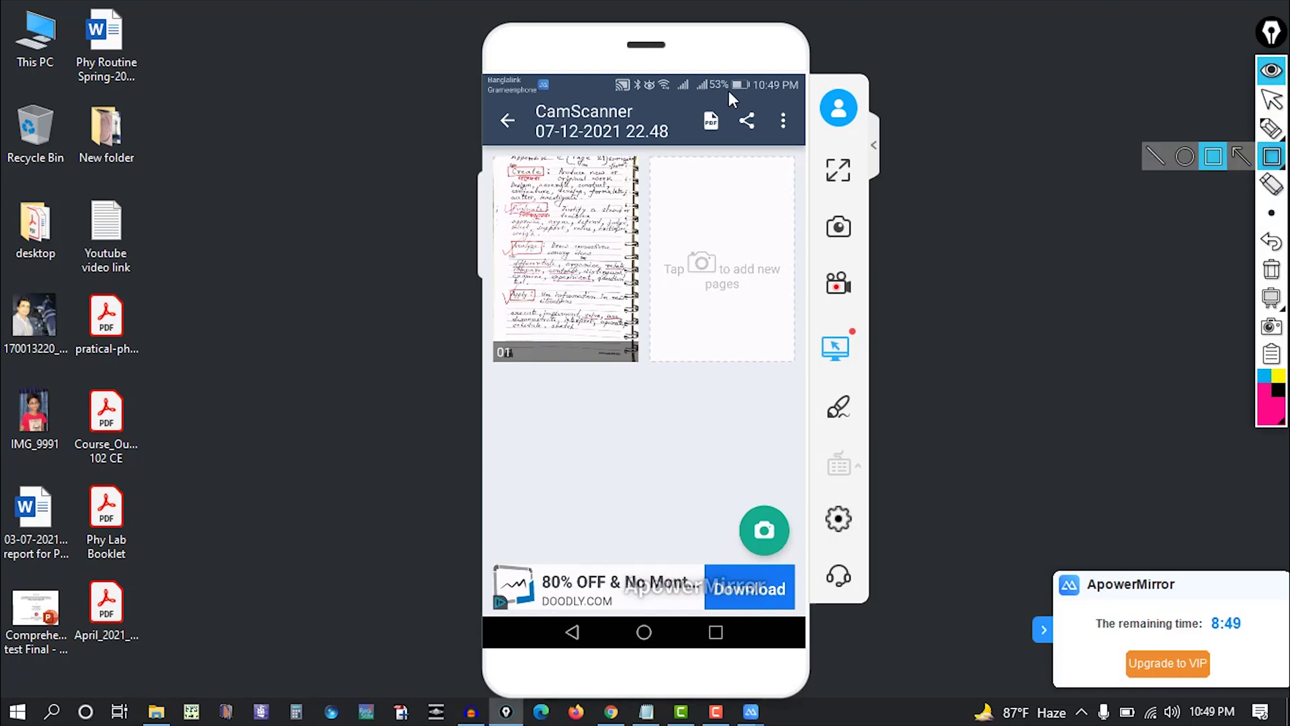